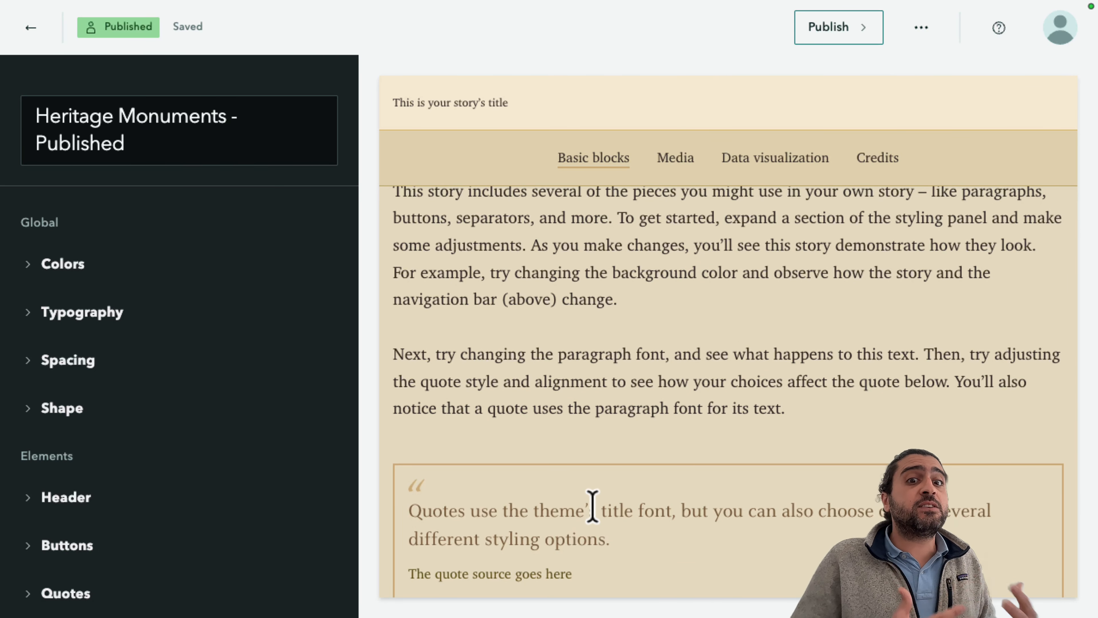
Scroll through the Heritage Monuments theme's sample story preview down to the express map.
scroll(593, 506, "down", 7)
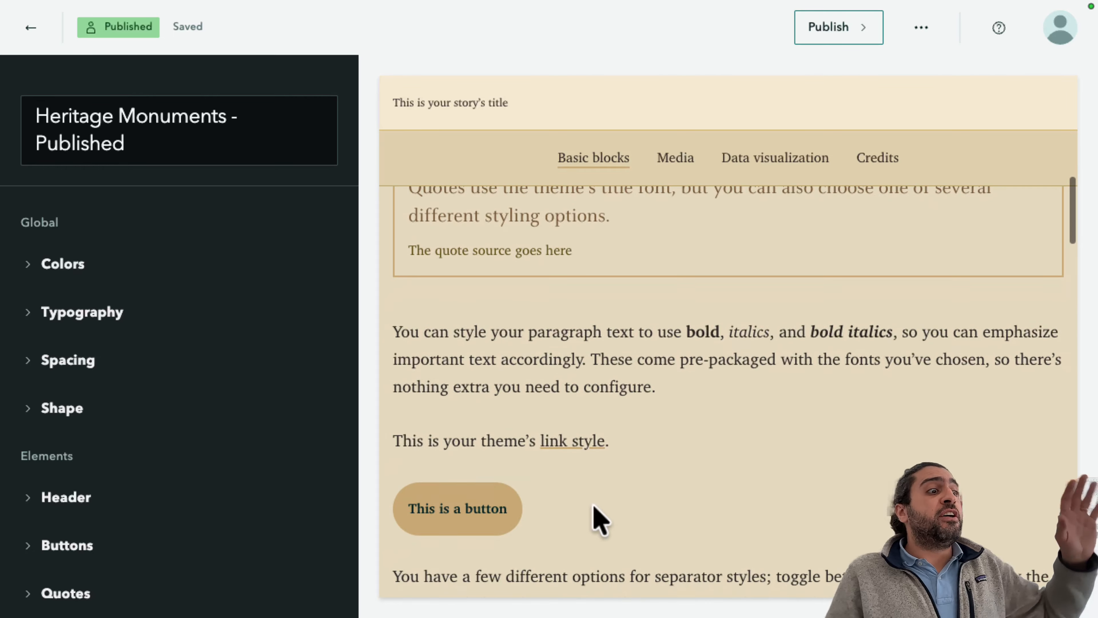
scroll(570, 520, "down", 15)
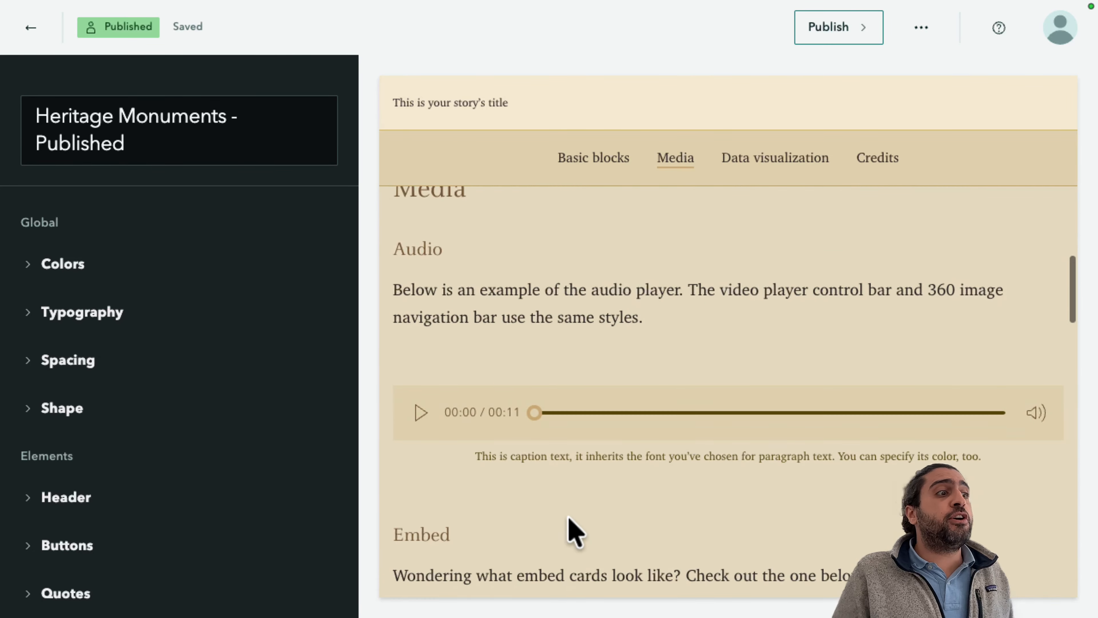
scroll(570, 521, "down", 10)
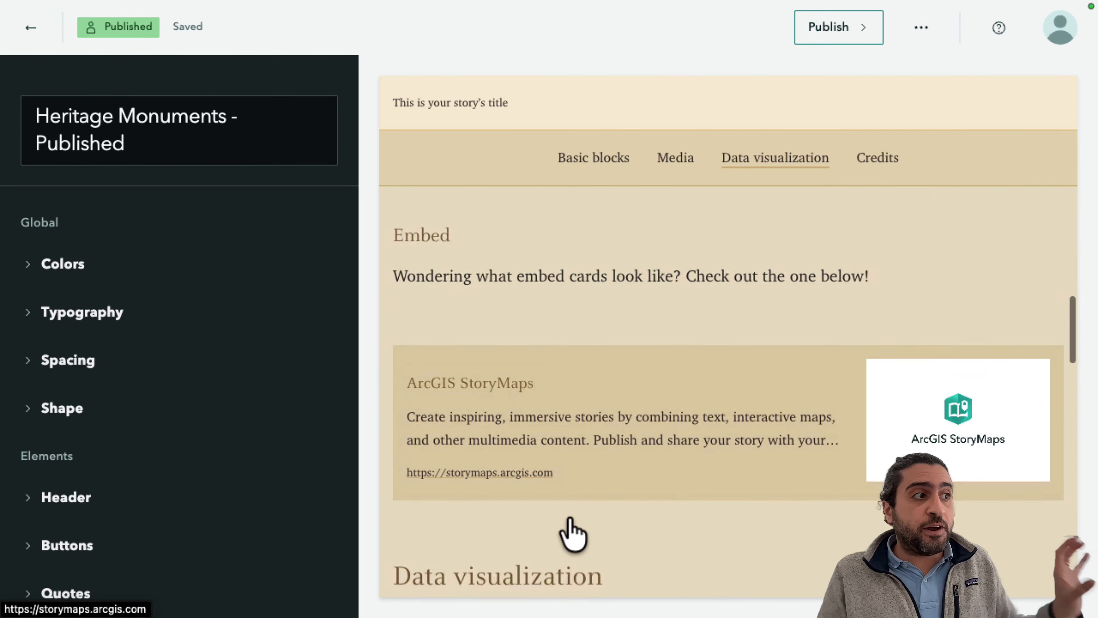
scroll(570, 518, "down", 6)
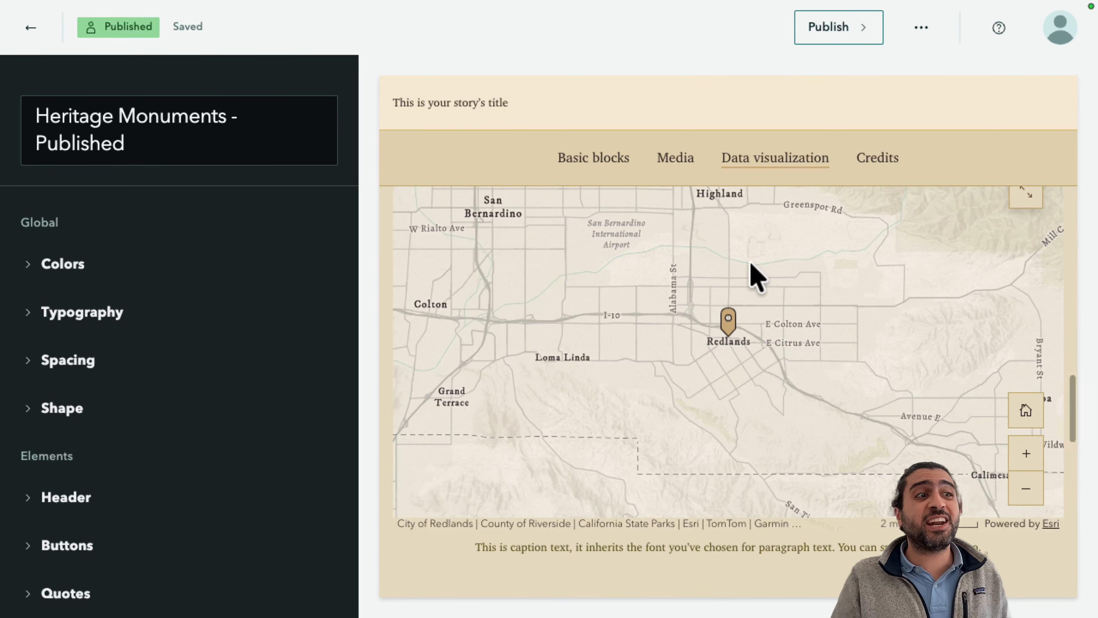
mouse_move(727, 318)
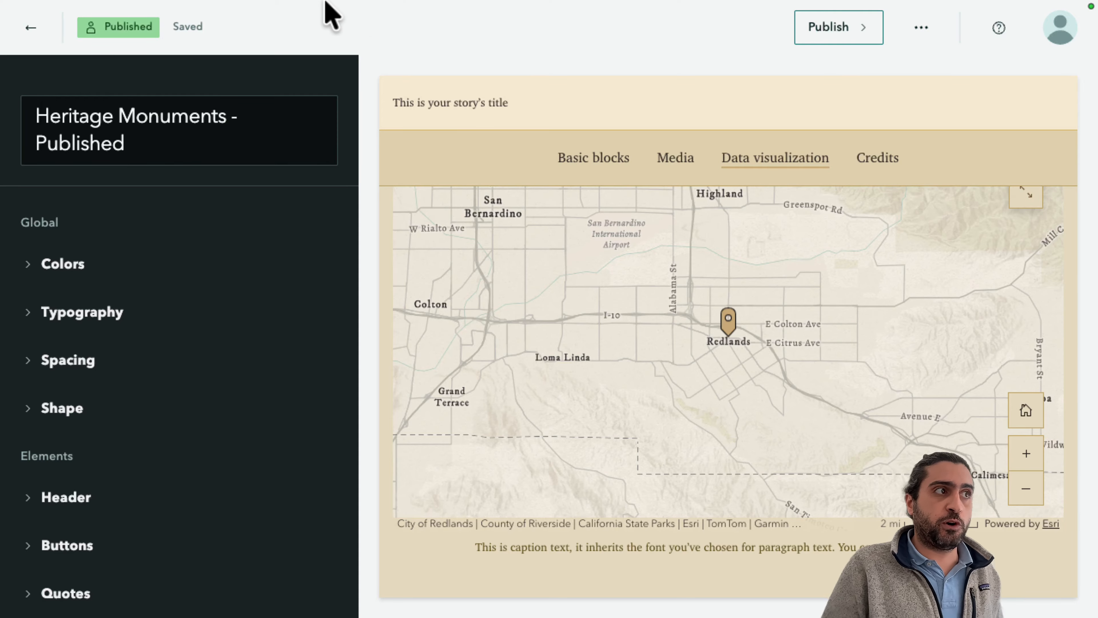
Switch to the documentation tab and read the steps for creating and configuring a theme.
mouse_move(294, 2)
left_click(354, 47)
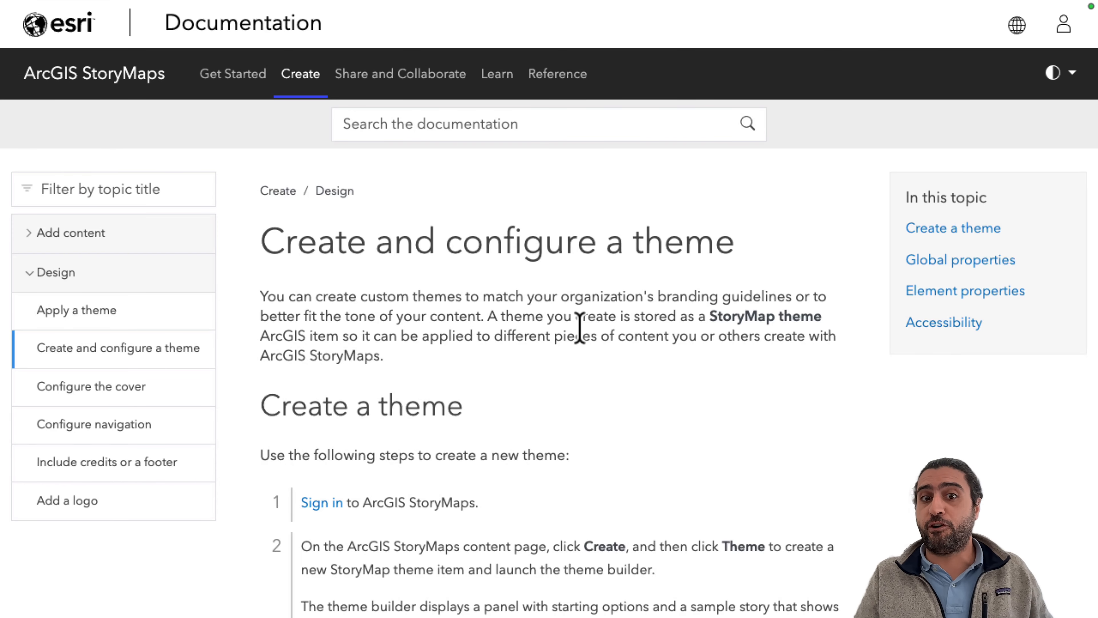
scroll(580, 328, "down", 3)
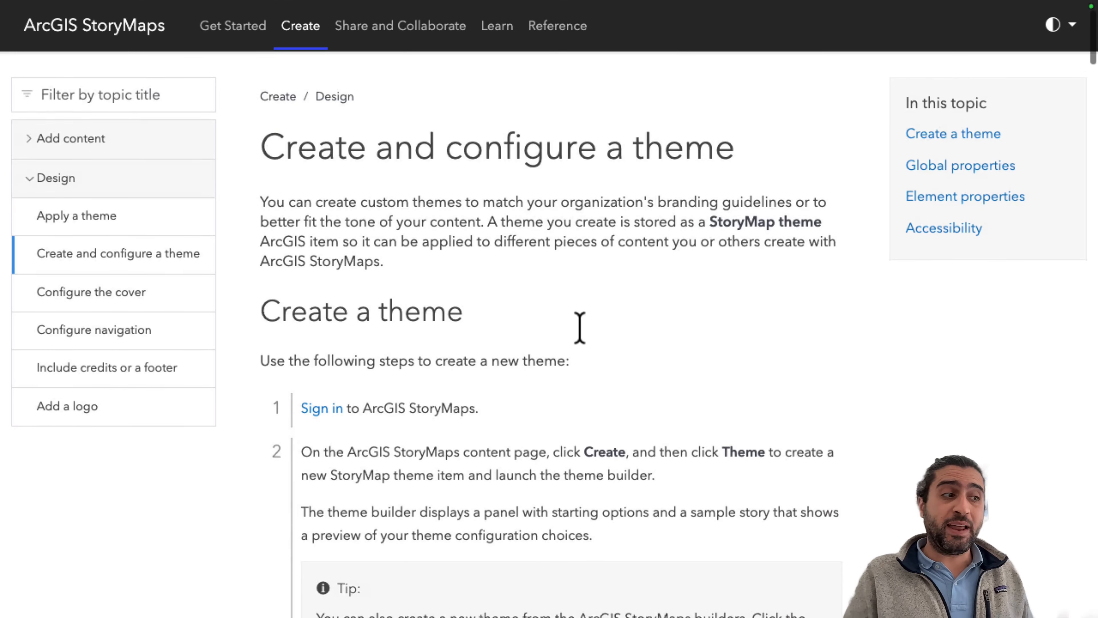
scroll(580, 328, "down", 9)
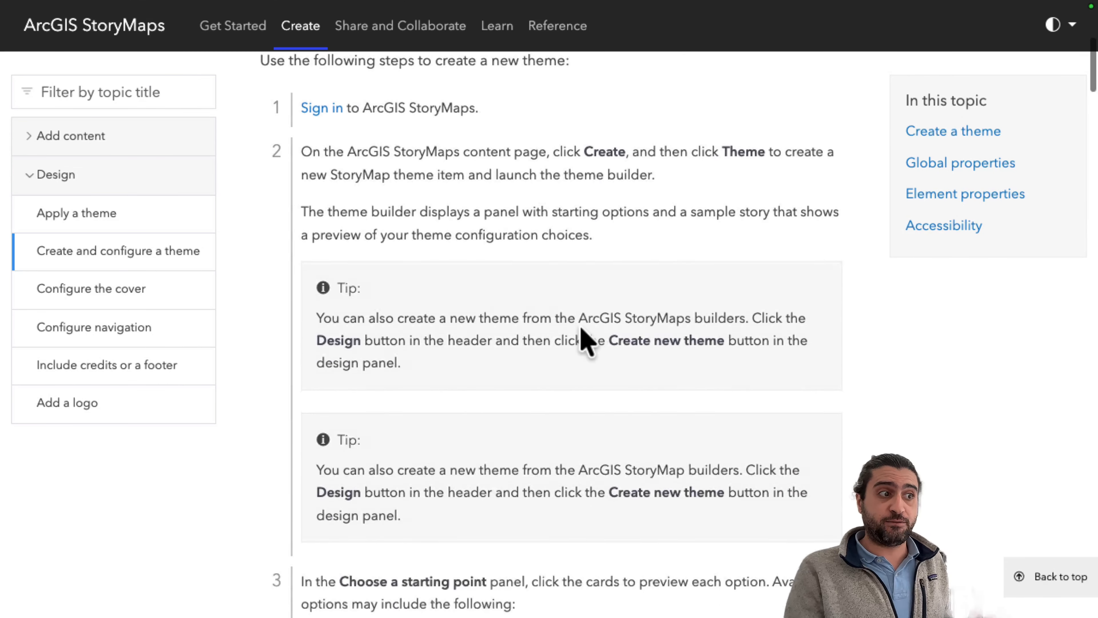
scroll(585, 341, "down", 12)
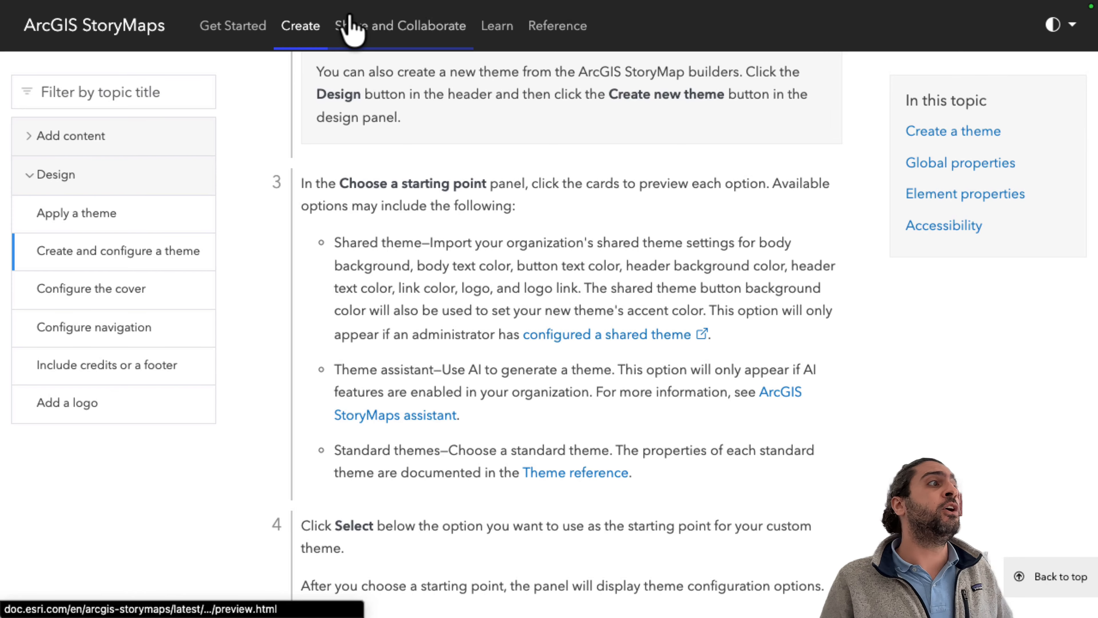
mouse_move(245, 2)
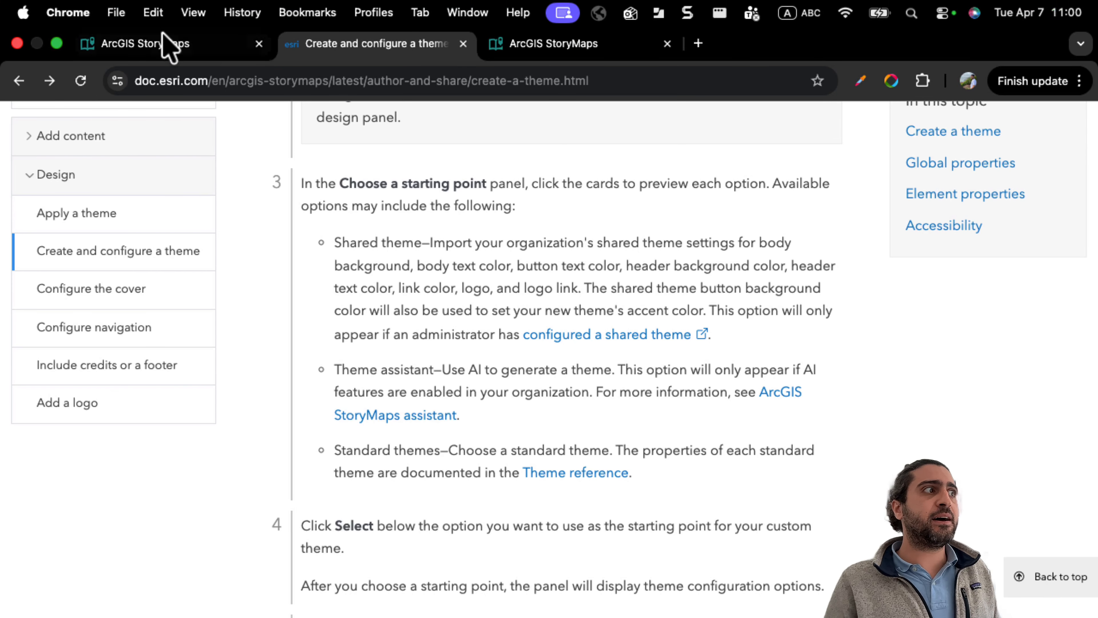
Return to the StoryMaps content page and create a new theme.
left_click(516, 49)
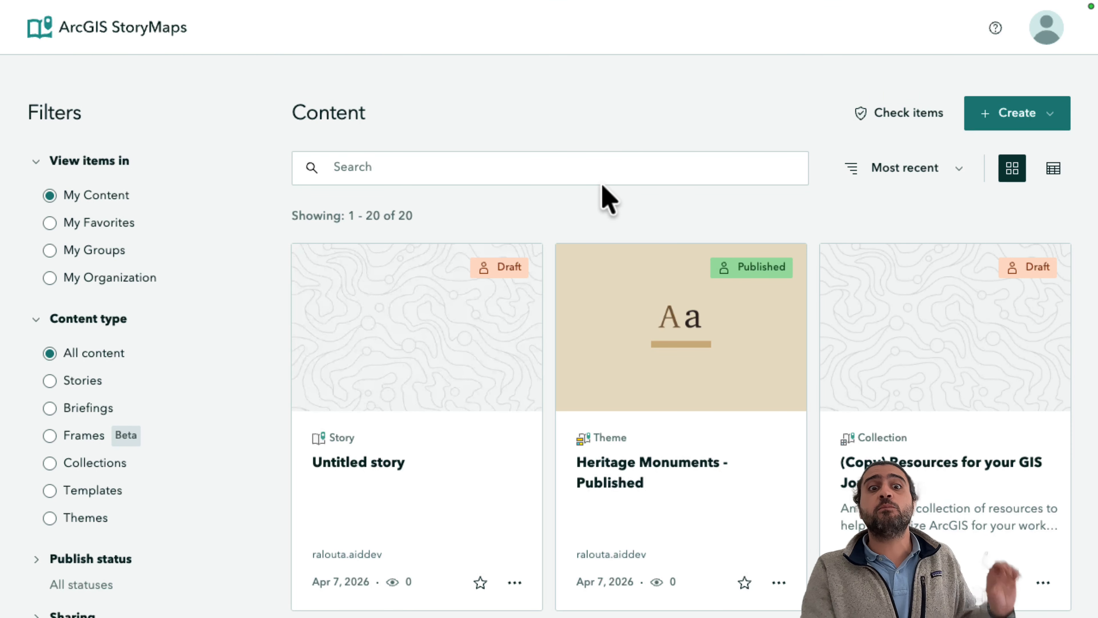
left_click(1049, 115)
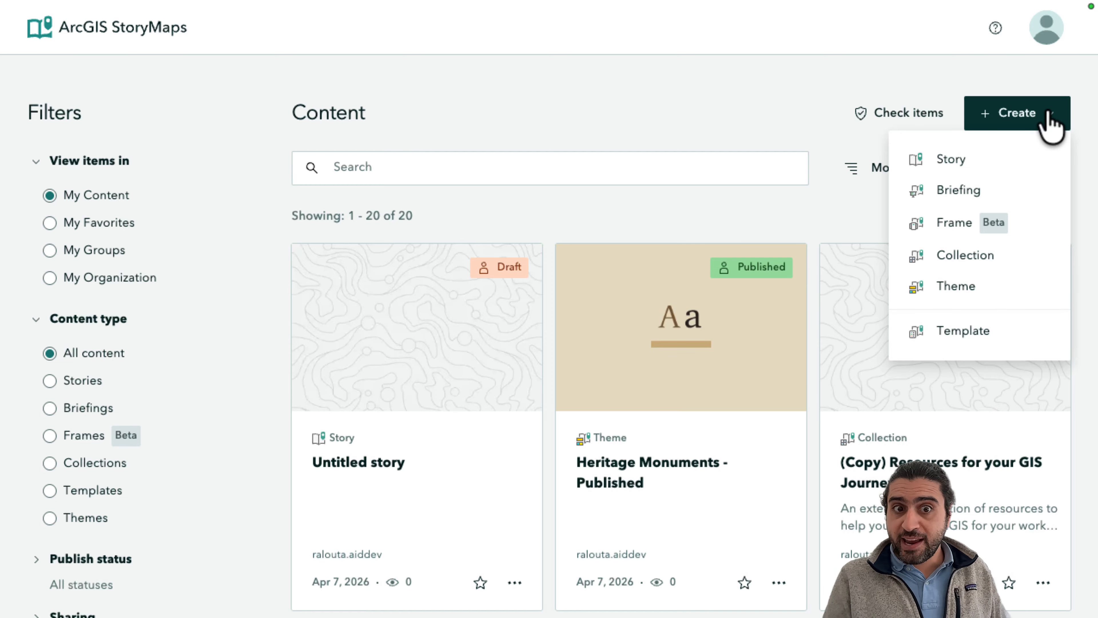
left_click(975, 297)
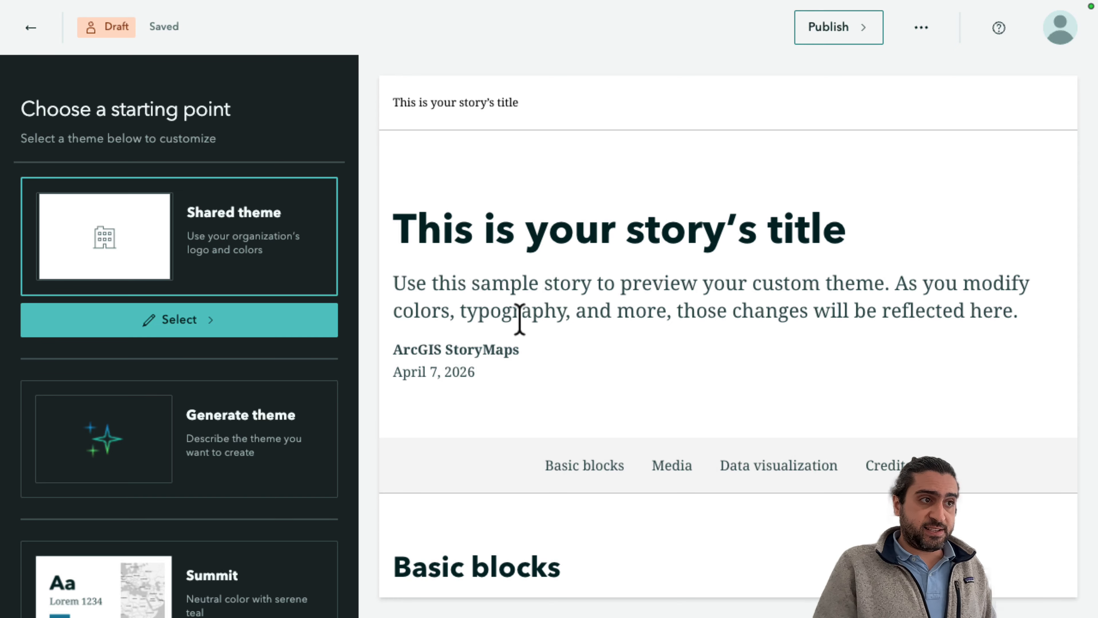
Browse the starting point options and choose Generate theme.
scroll(122, 454, "down", 10)
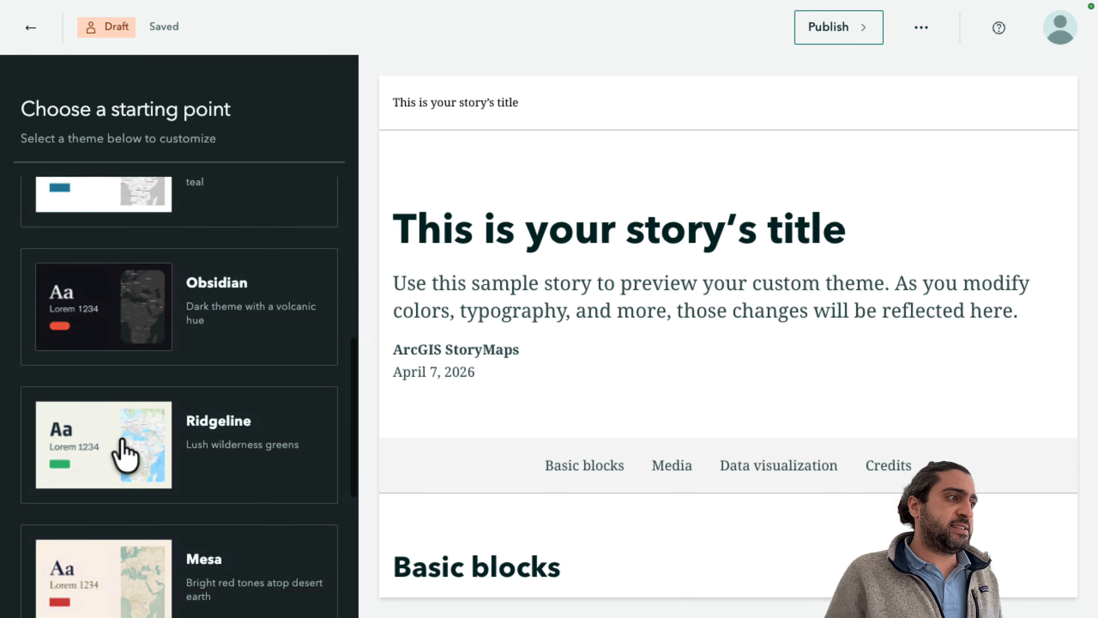
scroll(120, 449, "down", 5)
scroll(121, 449, "up", 12)
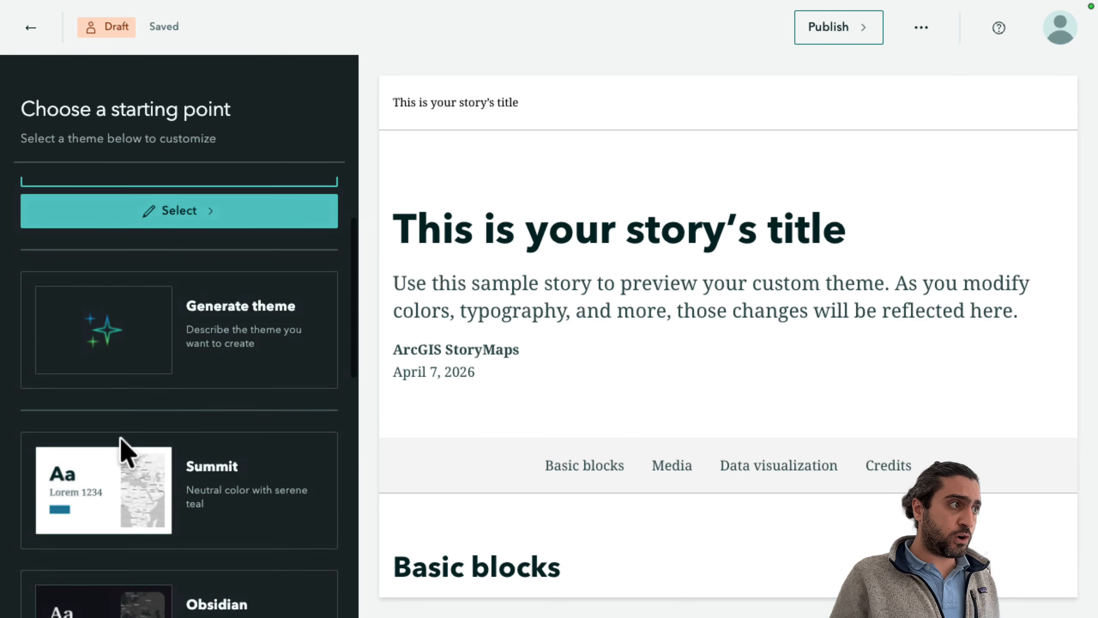
scroll(173, 437, "up", 3)
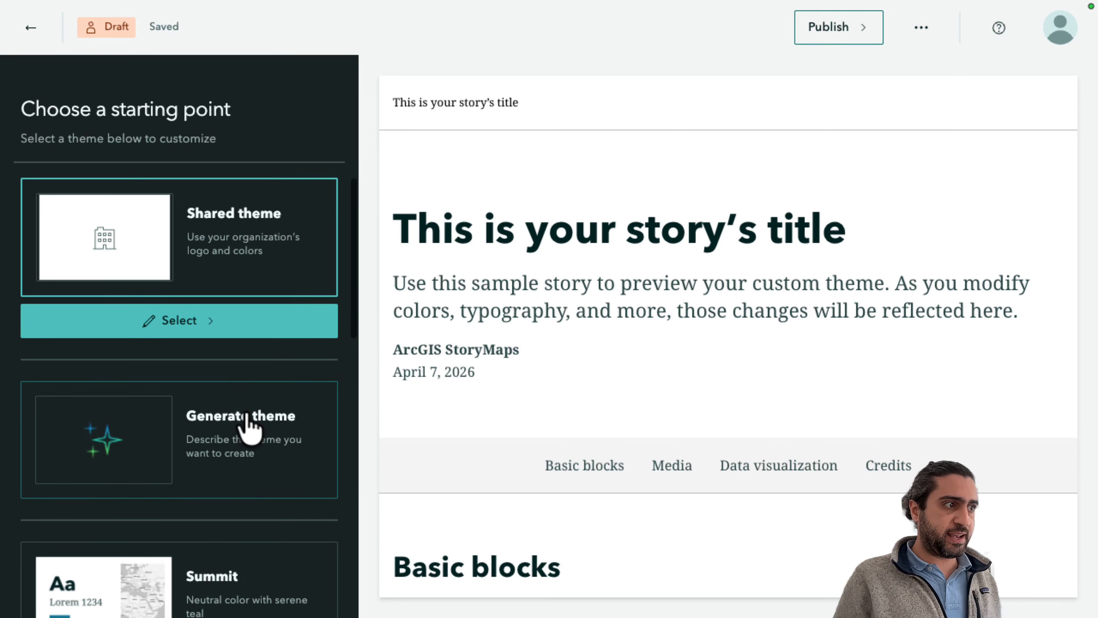
left_click(209, 473)
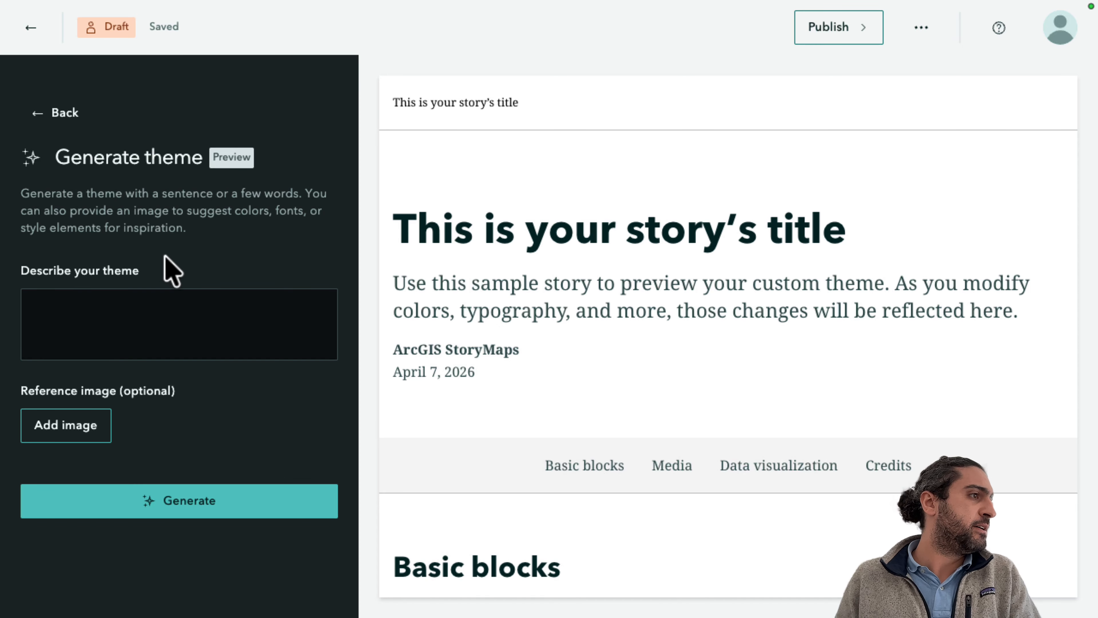
Paste a description of a historic monuments theme using Sand / Beige, Warm Brown, Ivory and charcoal with 4.5 contrast, and generate it.
left_click(124, 330)
type("generate a theme that fits a storymap dedicated to showcase historic monuments in a city. The theme should reflect heritage, timelessness, and authenticity. You can use Sand / Beige, Warm Brown, Ivory and charcoal. Make sure all chosen colors are eligible by focusing on contrast ratio passing the 4.5 threshold")
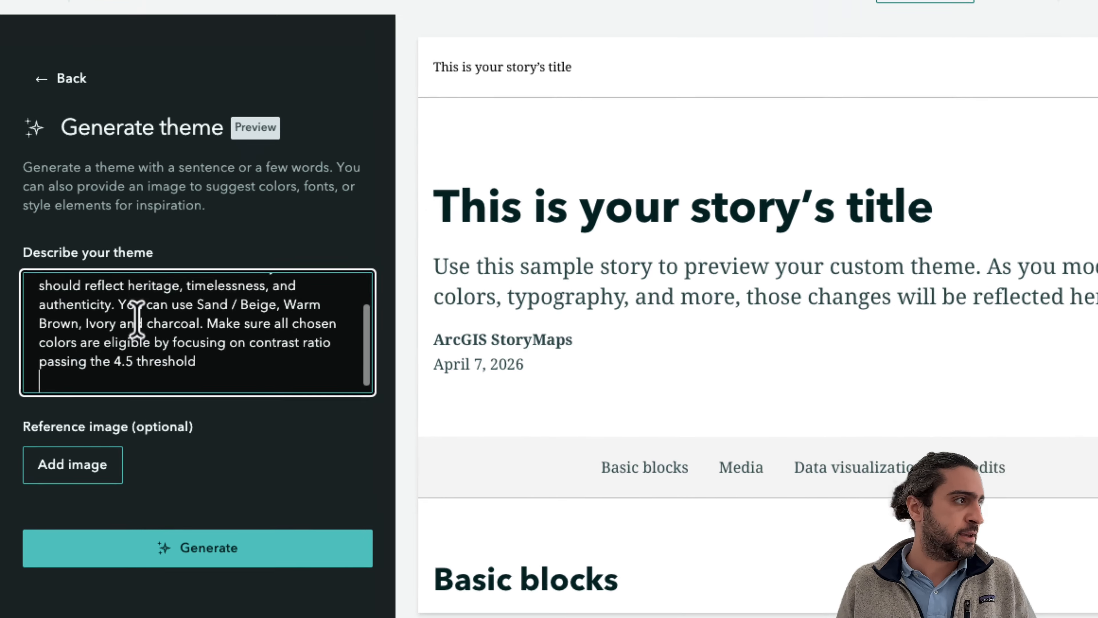
scroll(164, 320, "up", 5)
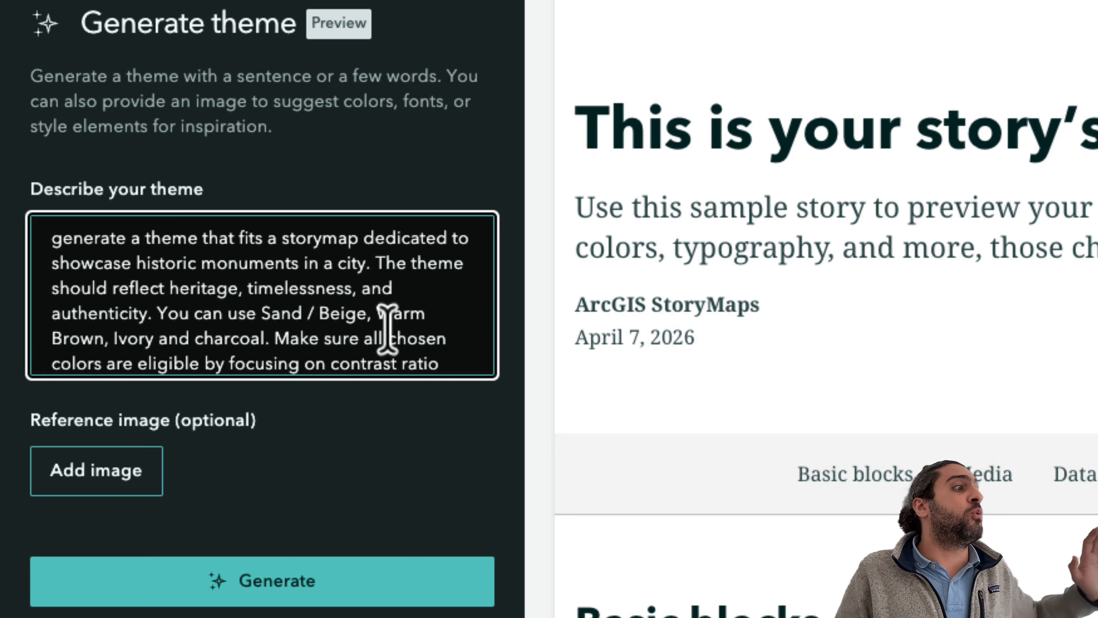
scroll(201, 340, "down", 3)
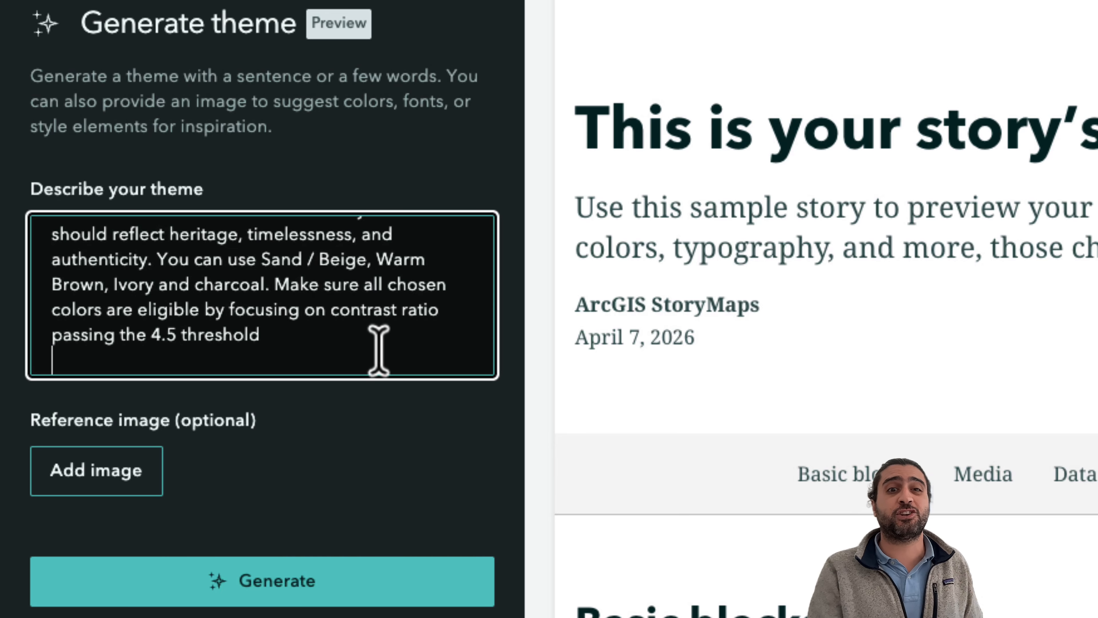
left_click(225, 576)
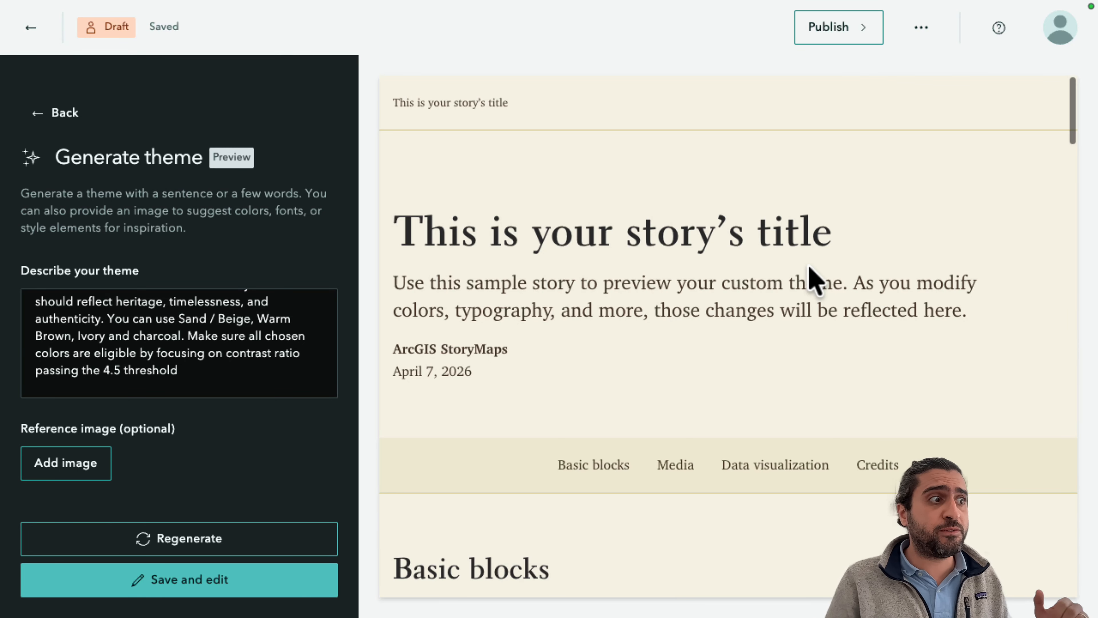
Preview the generated theme's Media and Data visualization sections, then save it for editing.
scroll(813, 279, "down", 1)
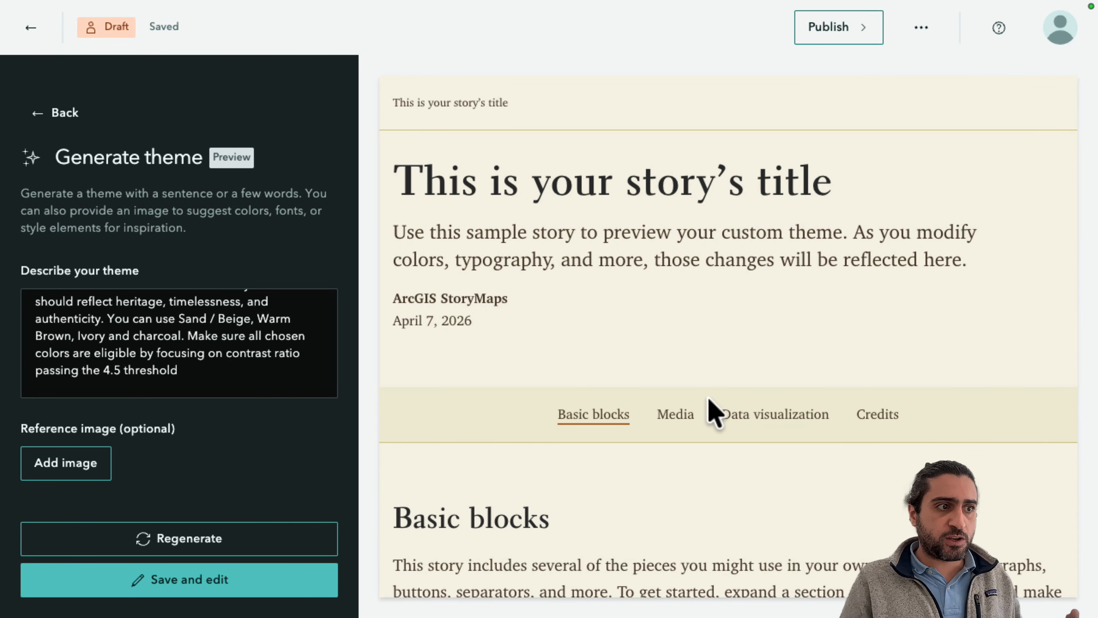
left_click(676, 414)
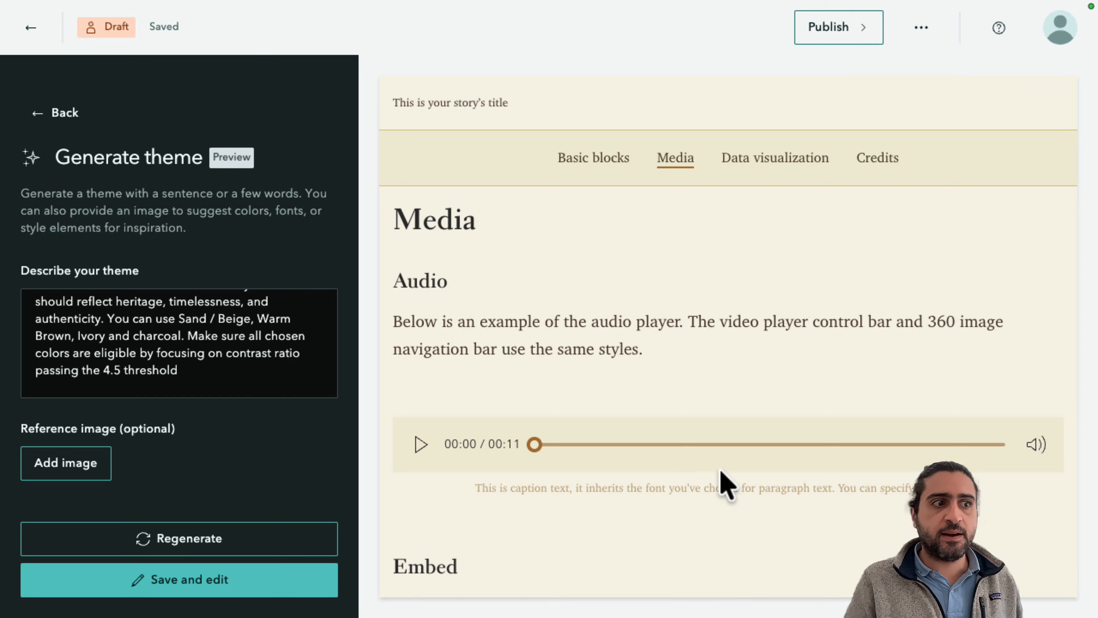
left_click(775, 167)
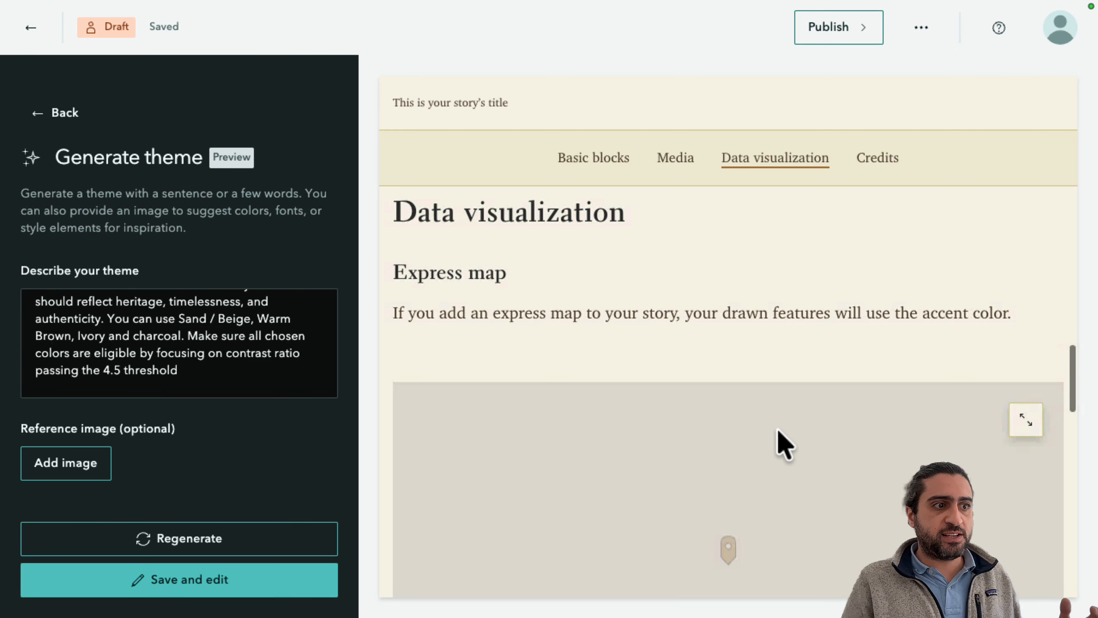
scroll(785, 446, "down", 4)
scroll(865, 424, "down", 1)
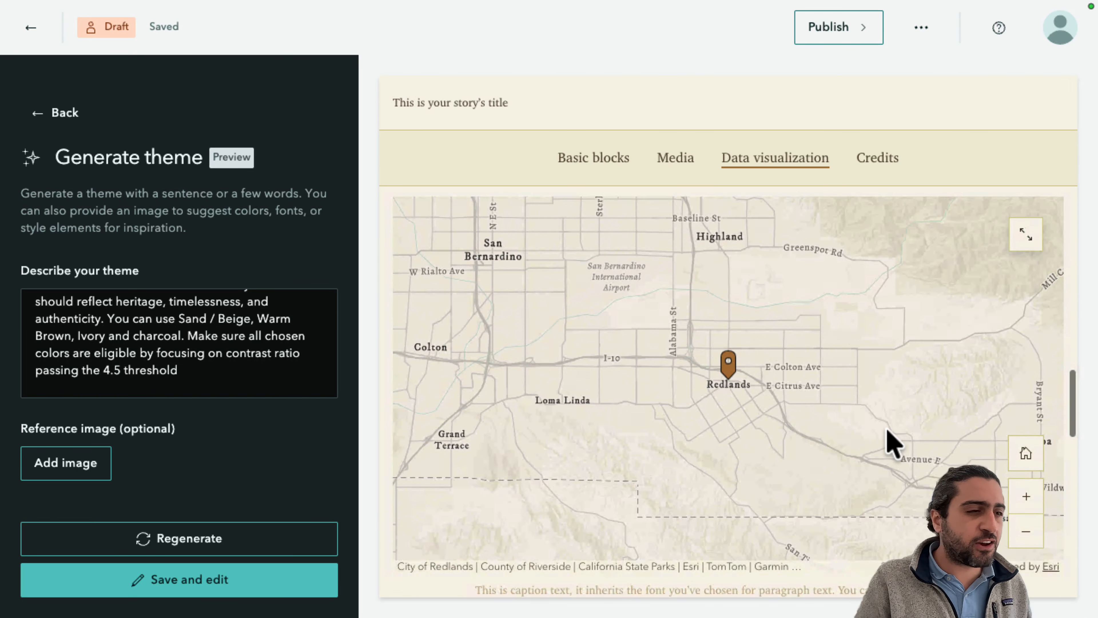
scroll(891, 442, "down", 5)
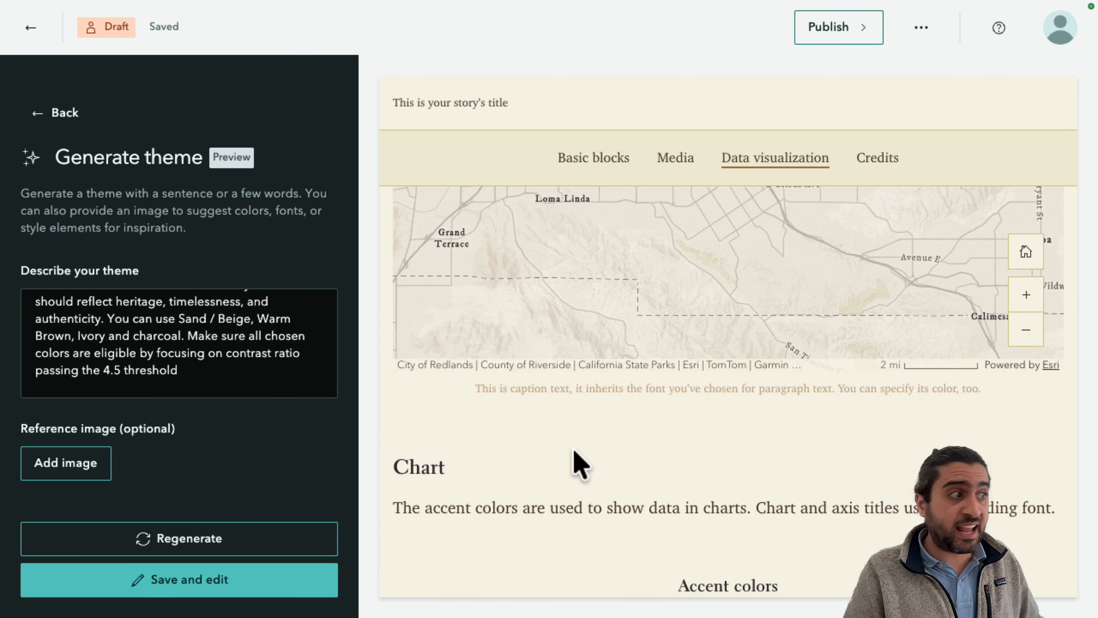
left_click(288, 593)
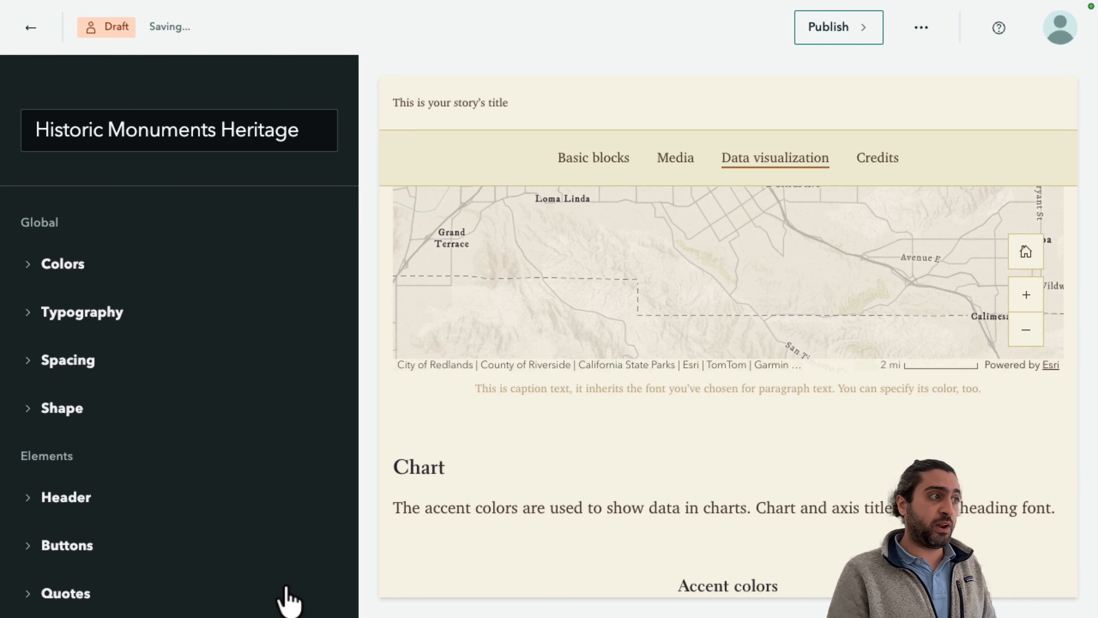
Expand the Colors settings and inspect the background color's contrast legibility details.
left_click(28, 265)
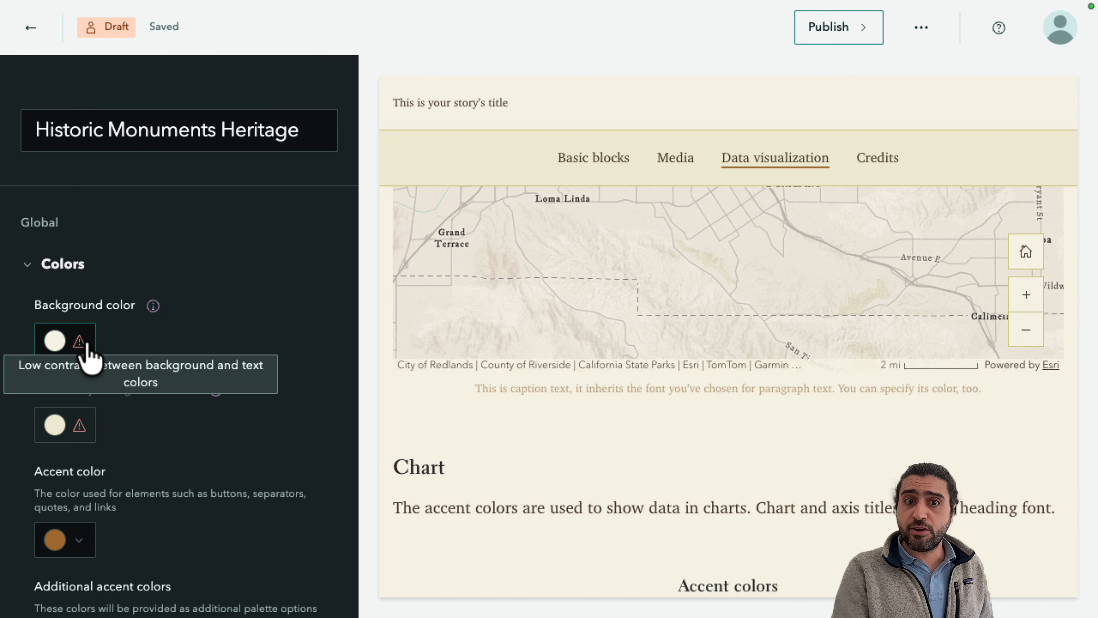
mouse_move(86, 343)
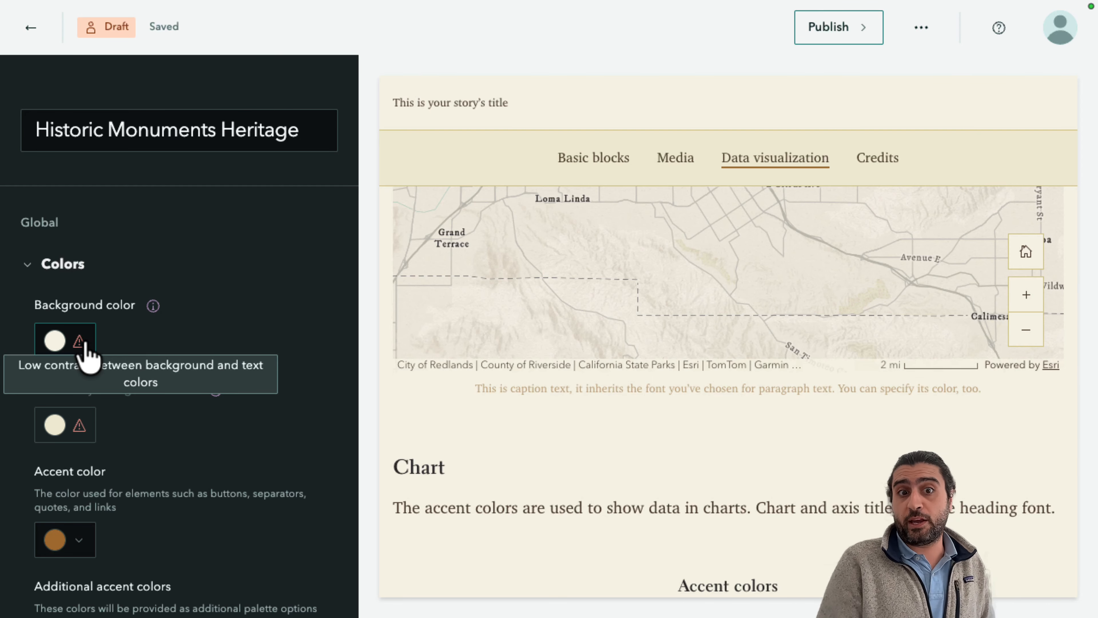
left_click(85, 345)
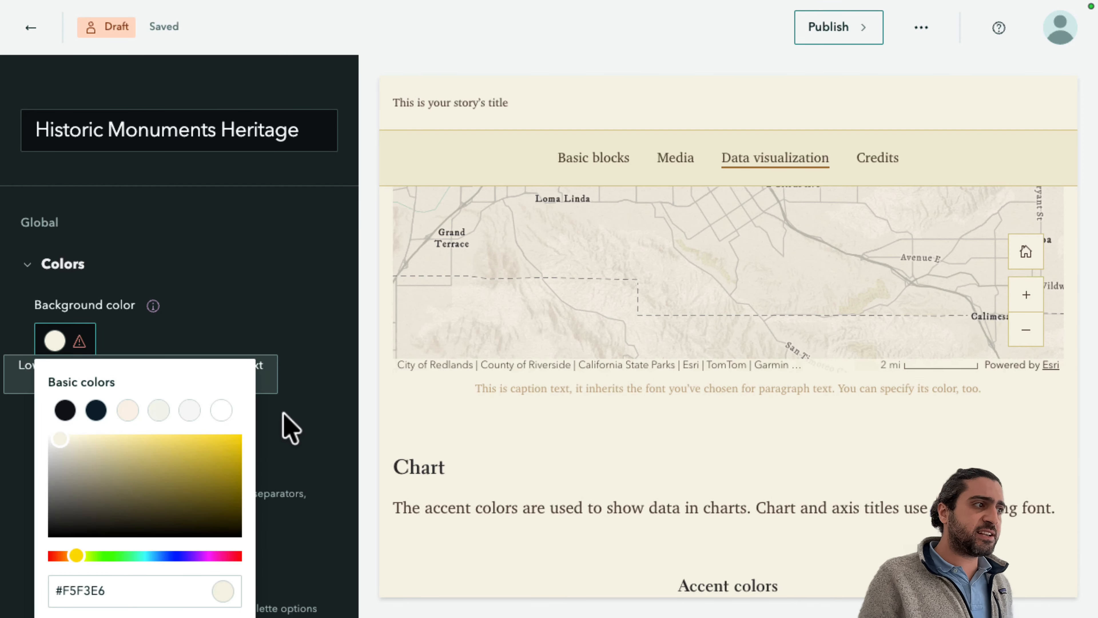
scroll(194, 389, "down", 3)
scroll(197, 391, "down", 3)
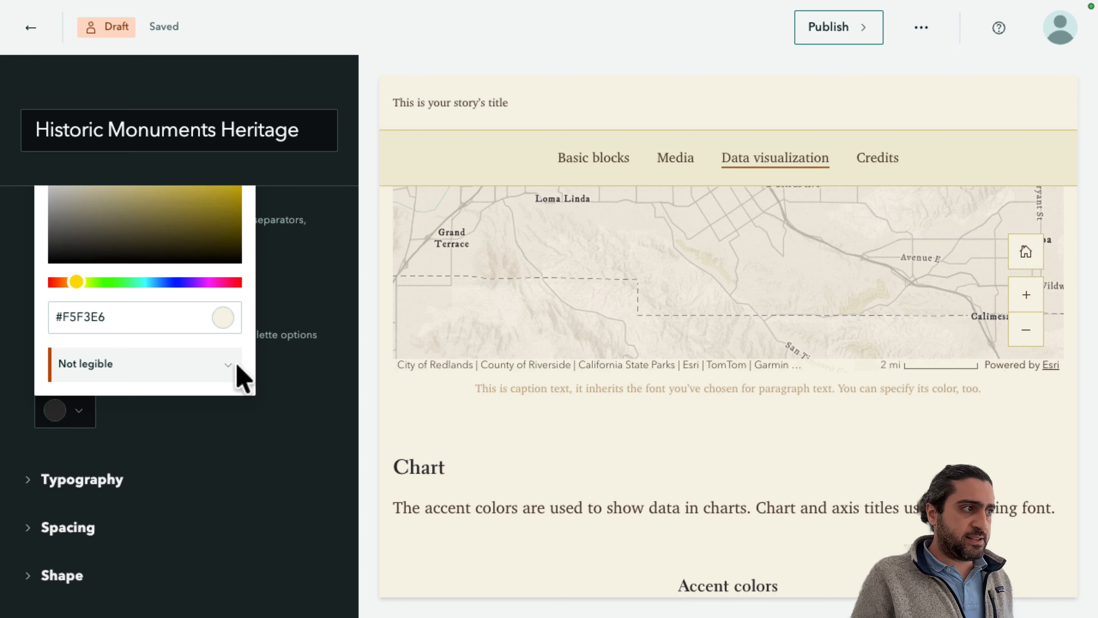
left_click(226, 366)
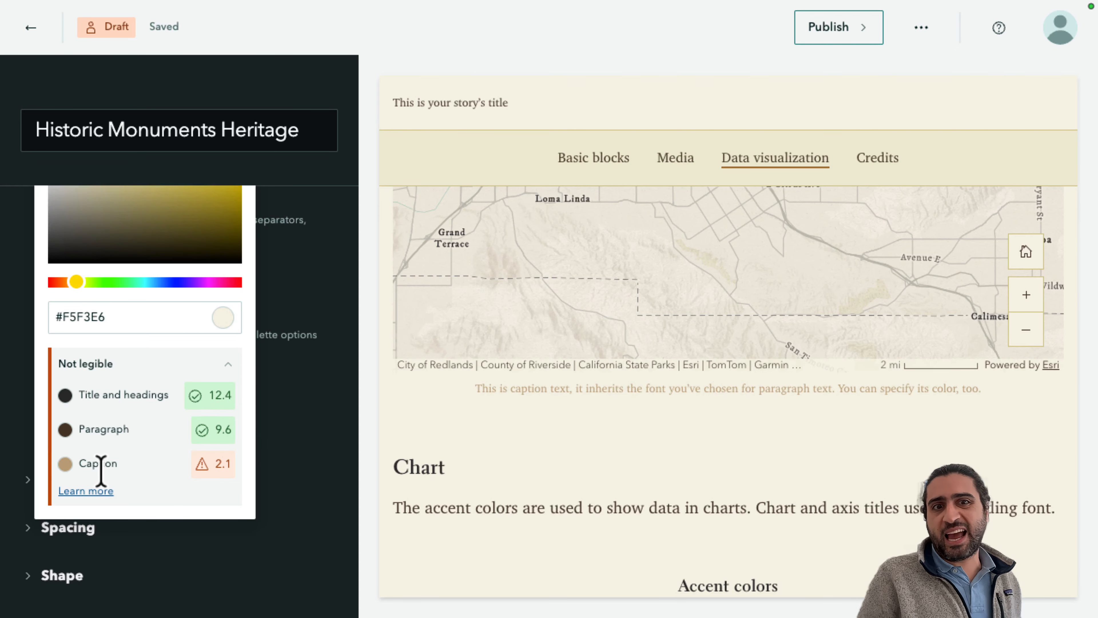
left_click(343, 252)
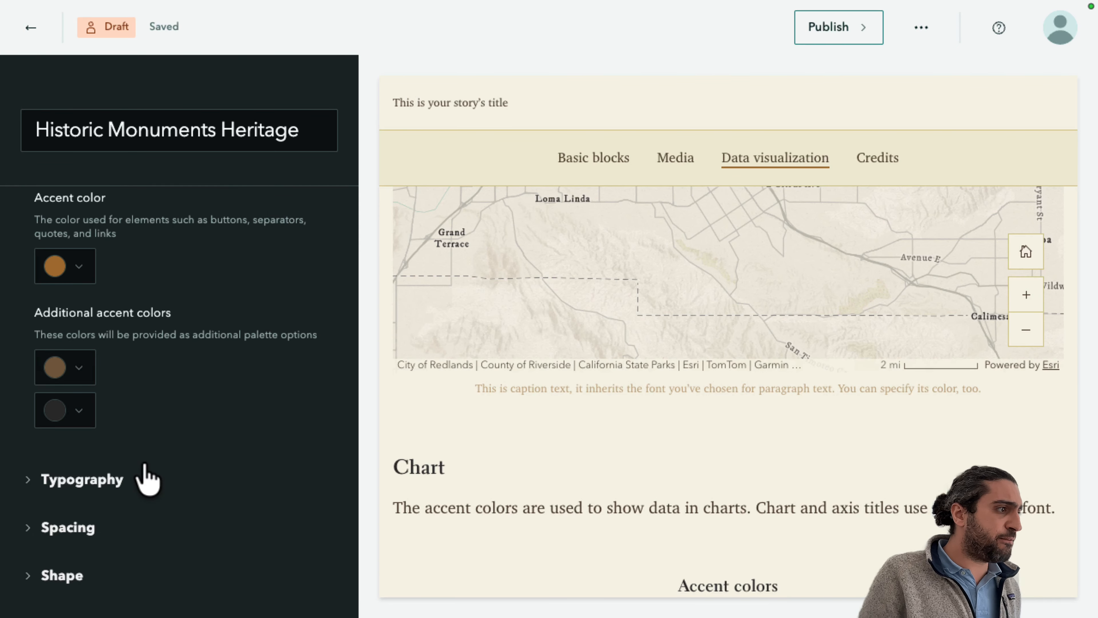
Expand Typography and change the caption text color to #755B12 so it is legible on both backgrounds.
left_click(130, 480)
scroll(100, 489, "down", 6)
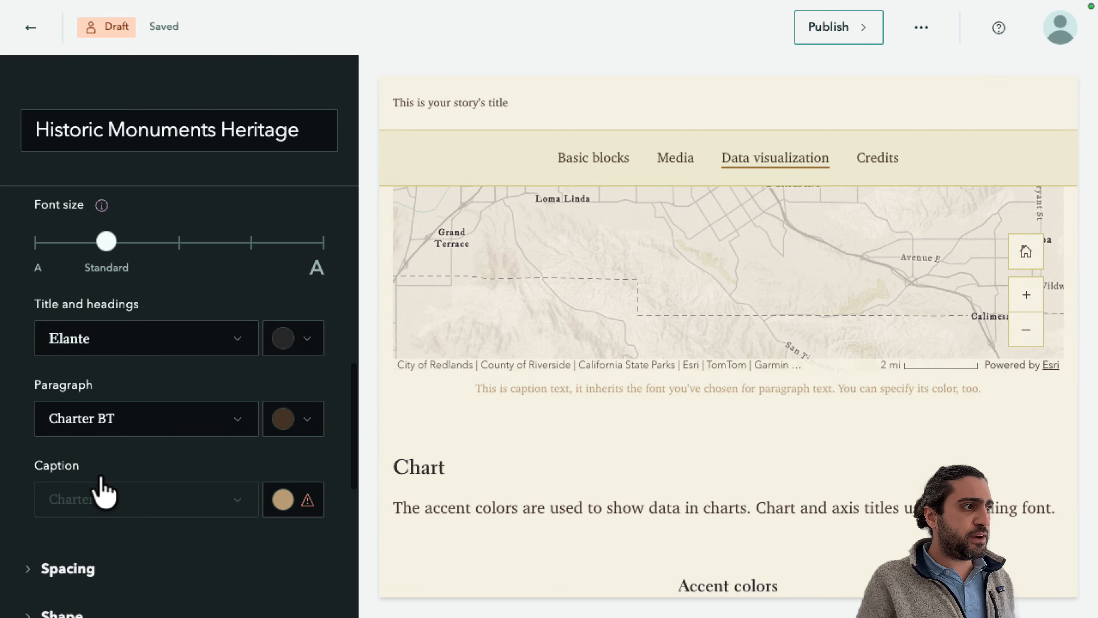
left_click(307, 416)
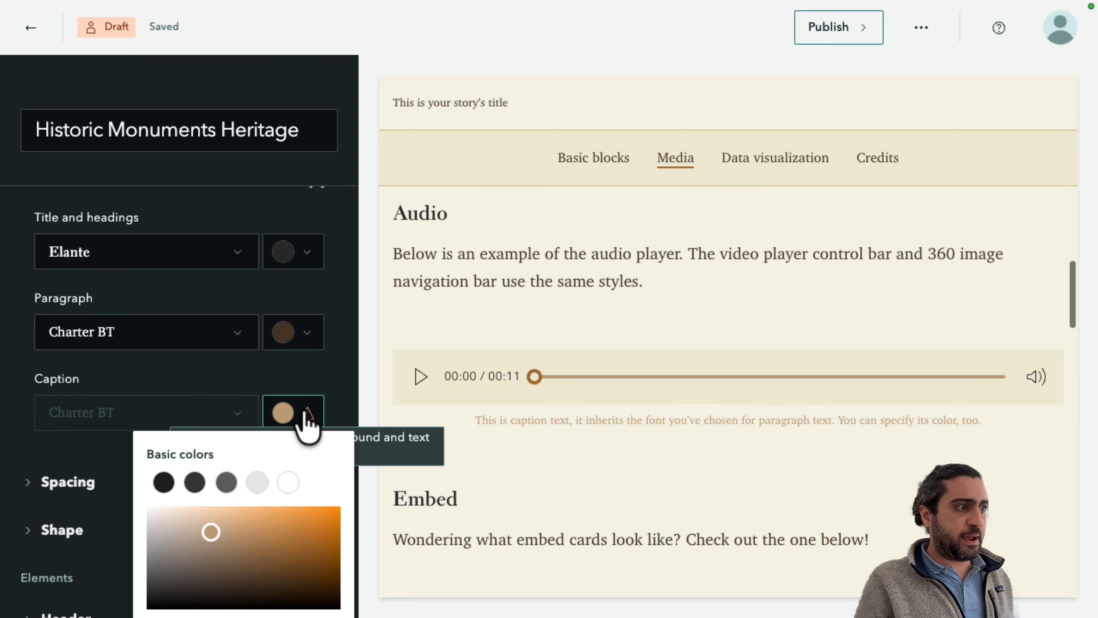
scroll(255, 468, "down", 5)
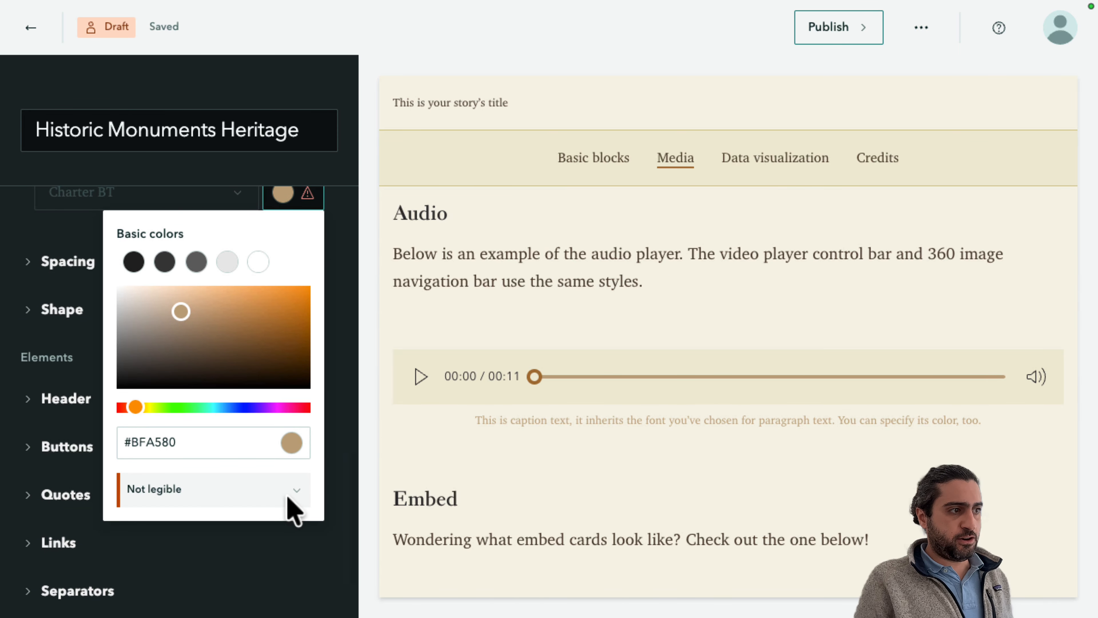
left_click(303, 491)
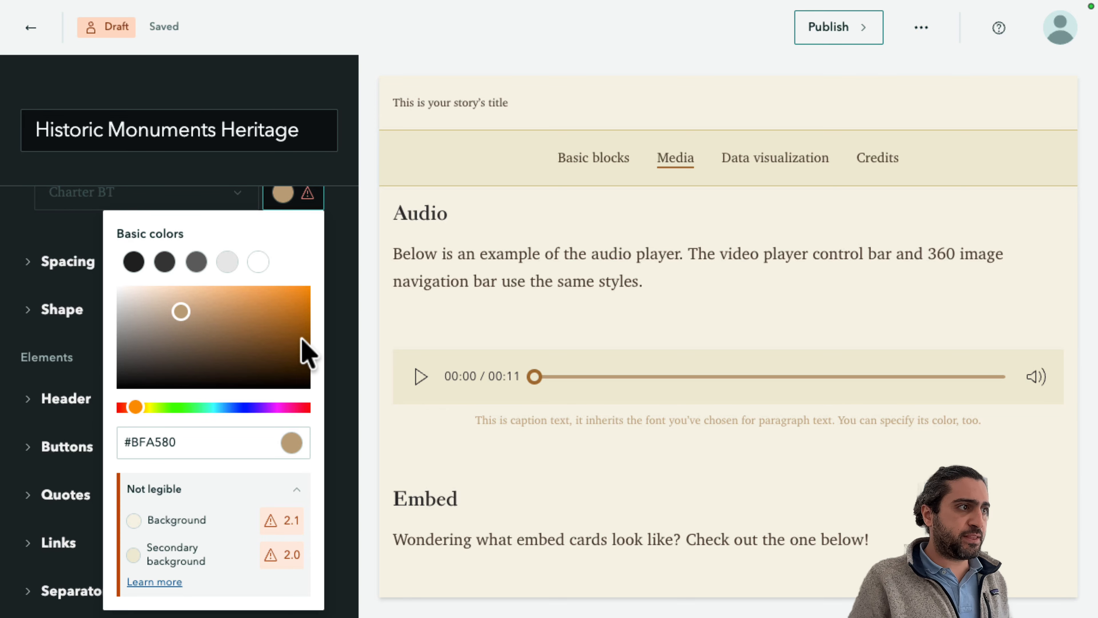
left_click_drag(141, 410, 142, 410)
left_click(282, 342)
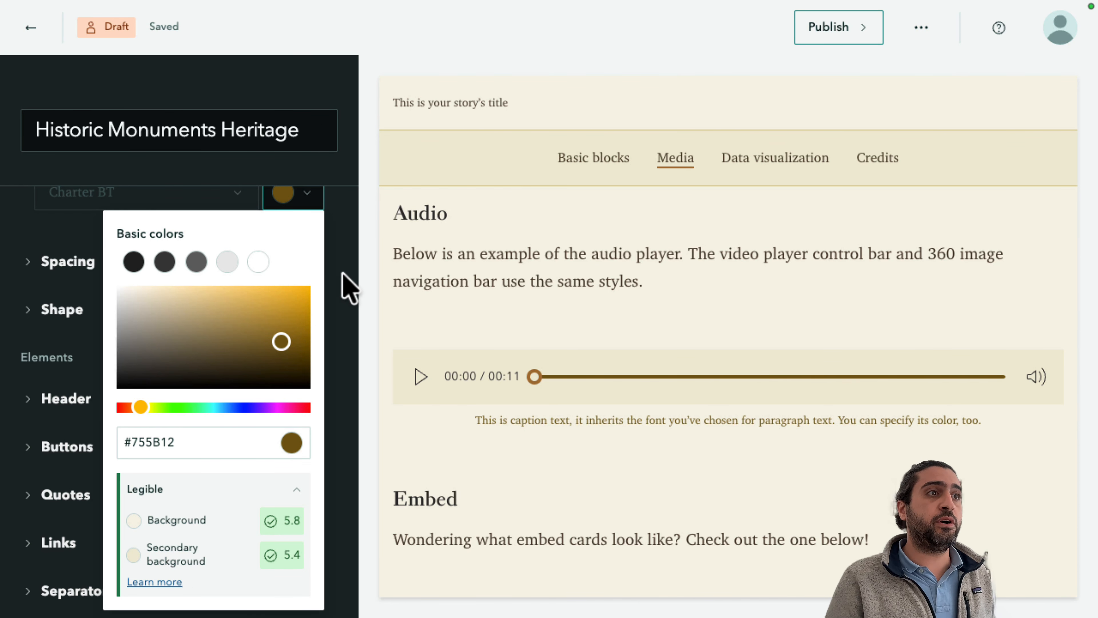
left_click(359, 281)
Publish the Historic Monuments Heritage theme with the default Private sharing level.
scroll(225, 458, "down", 4)
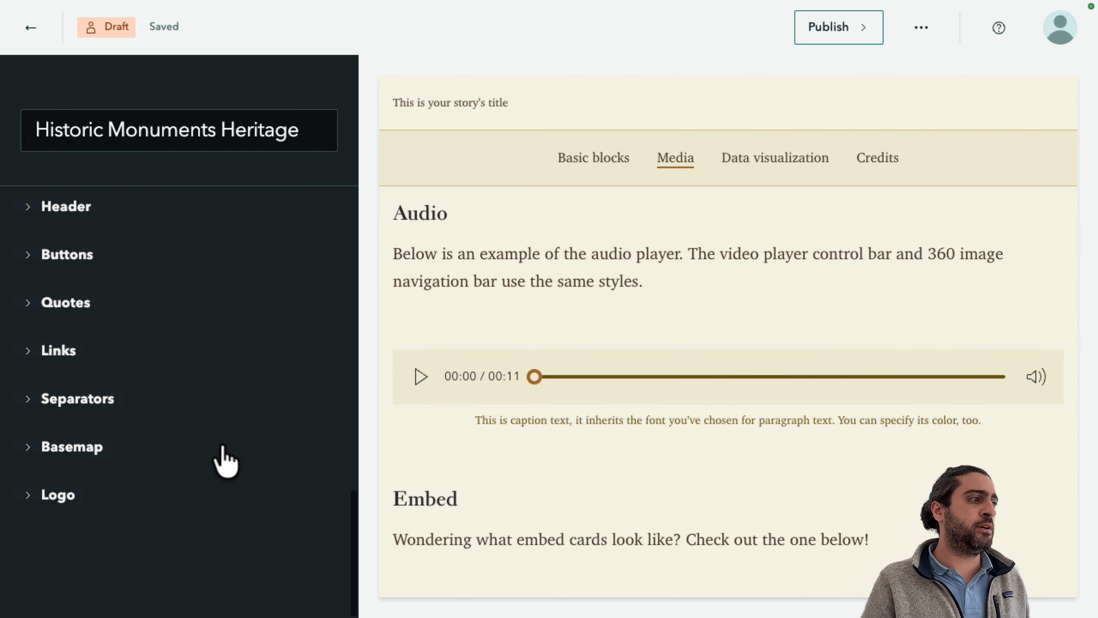
scroll(226, 461, "up", 10)
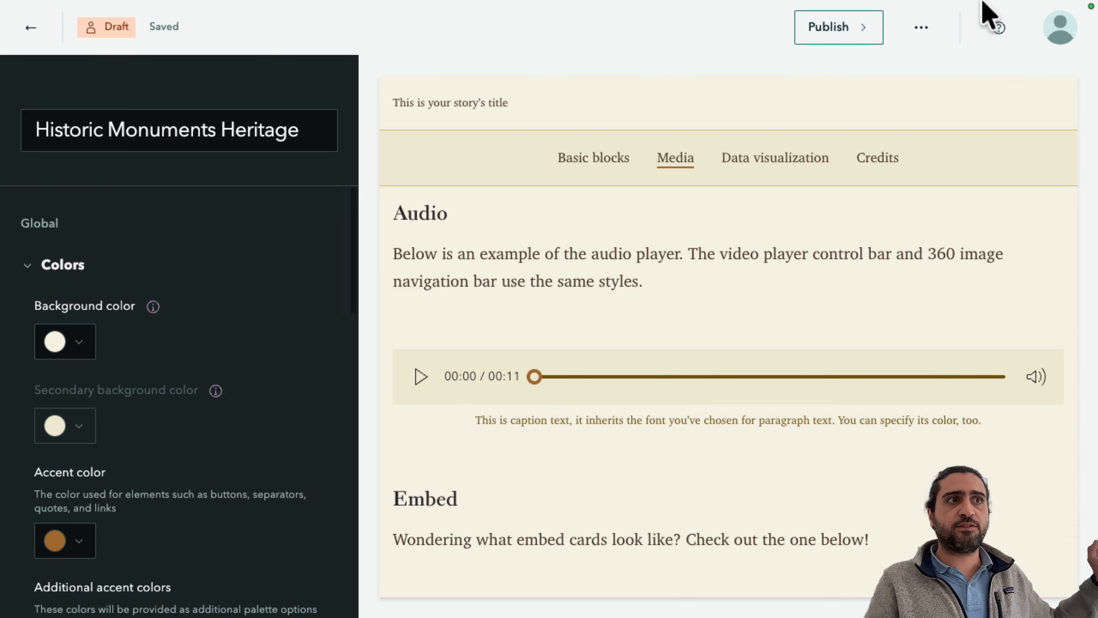
left_click(846, 41)
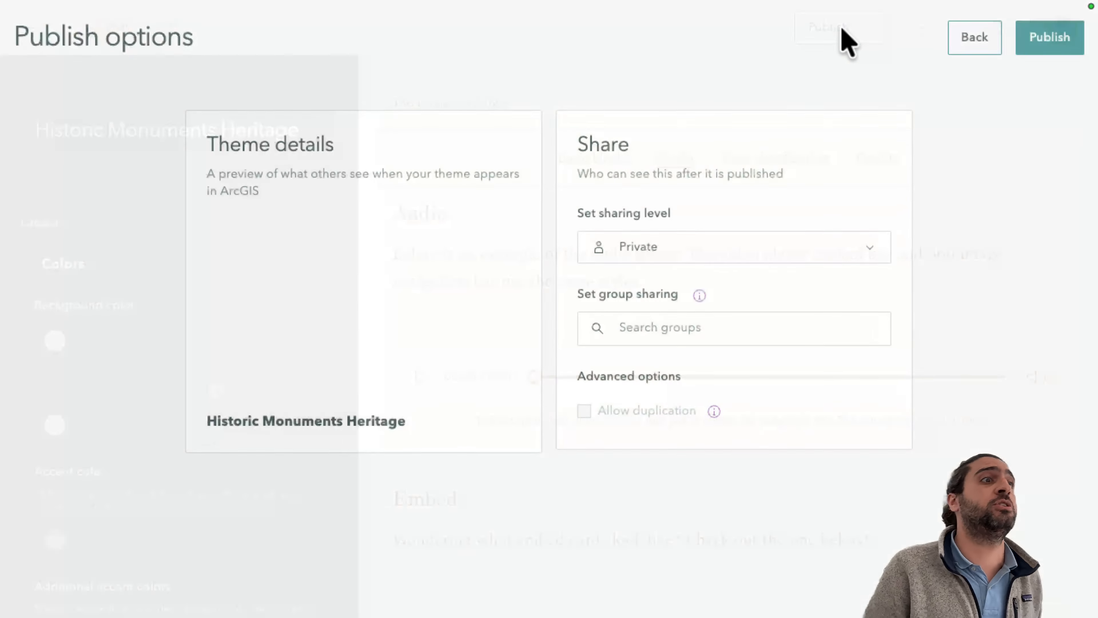
left_click(1050, 43)
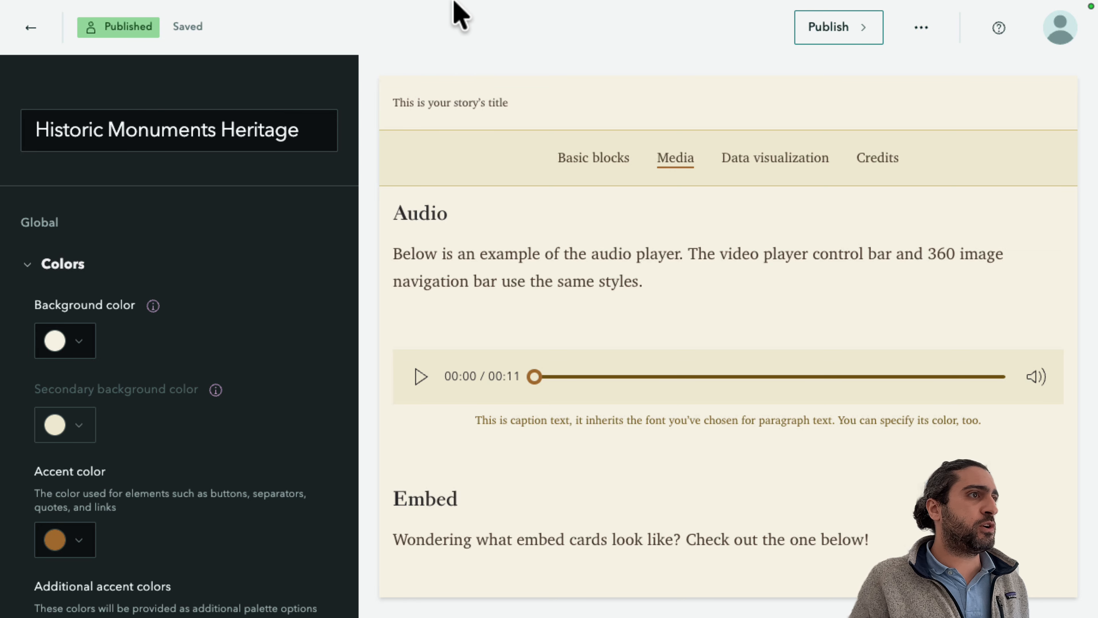
Return to the content page and create a new story.
scroll(502, 122, "up", 5)
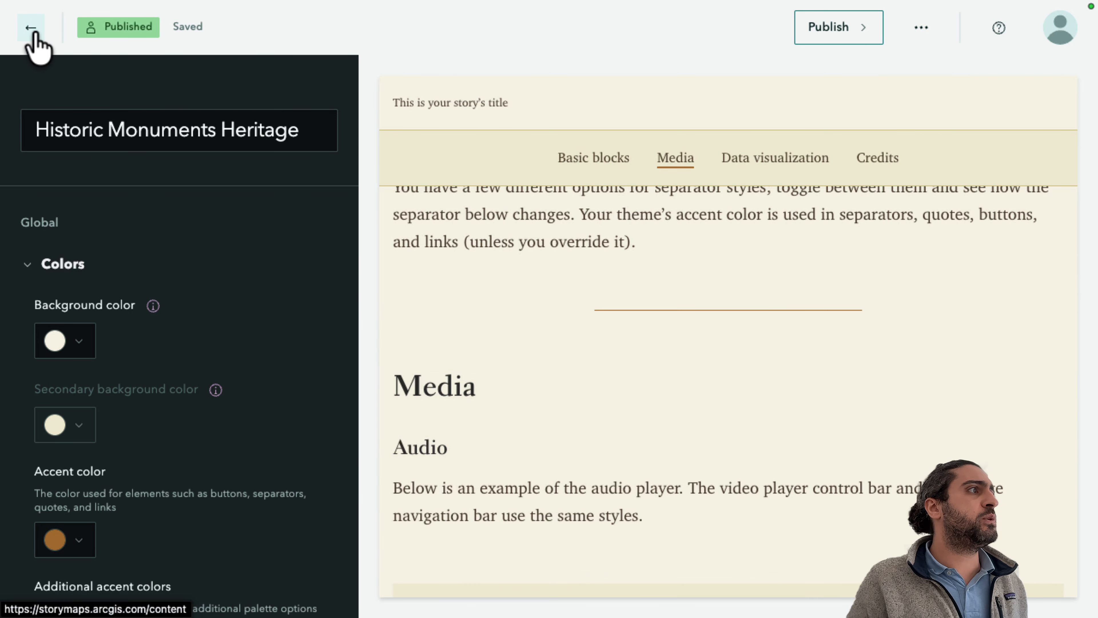
left_click(34, 34)
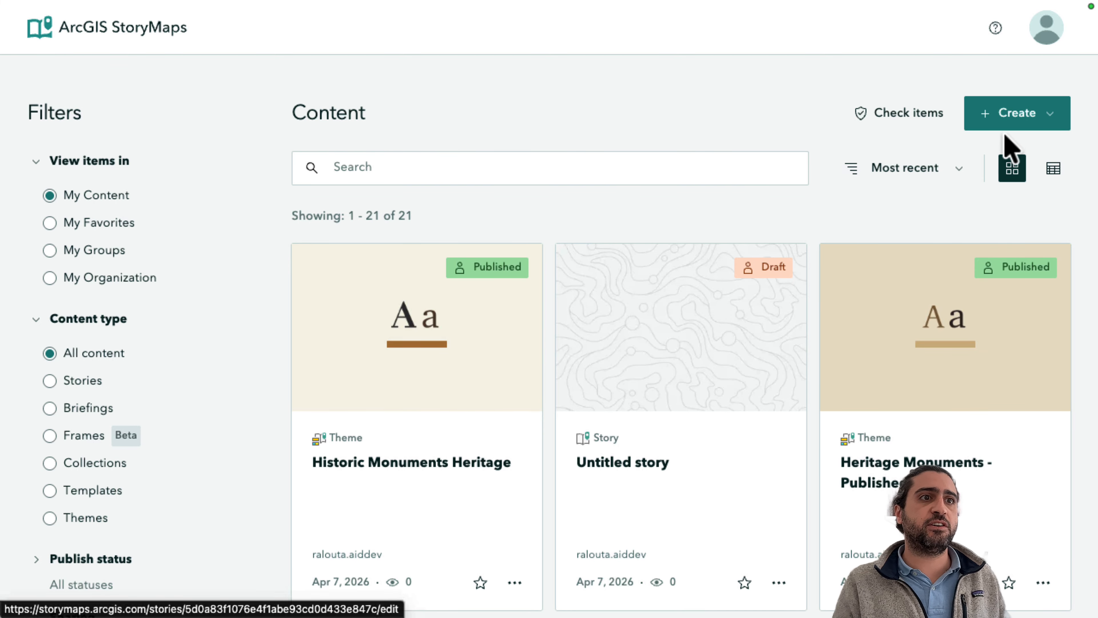
left_click(1017, 110)
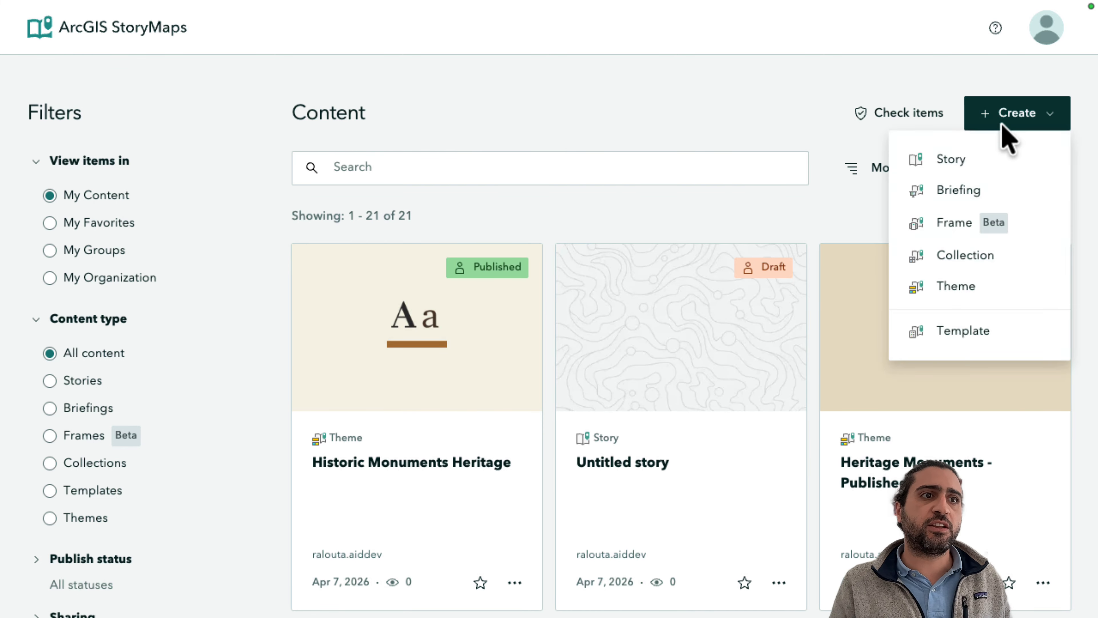
left_click(967, 166)
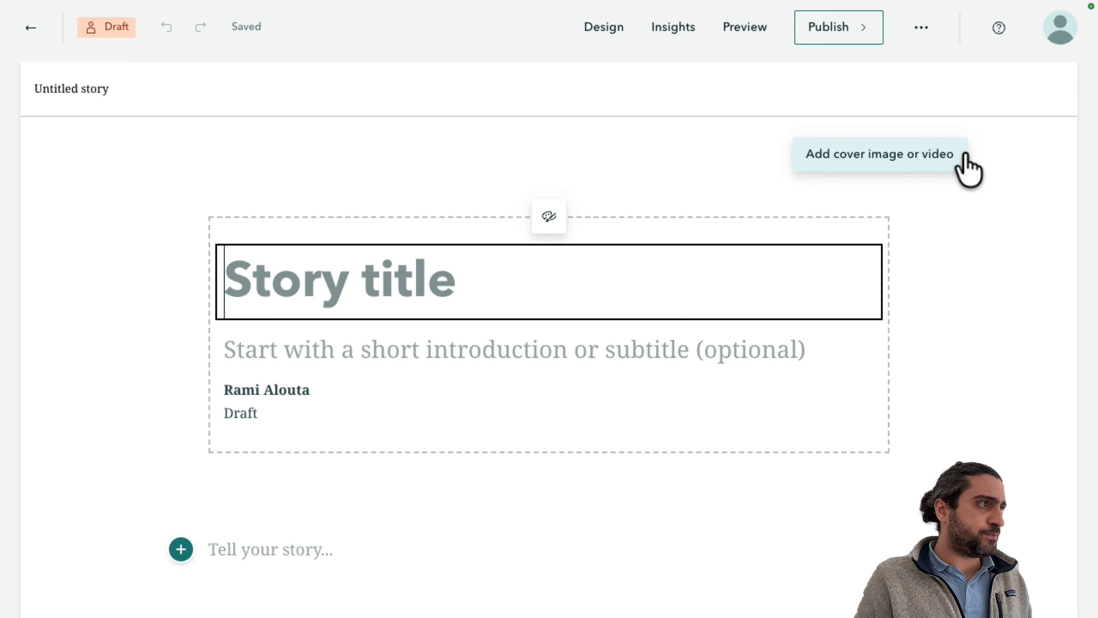
Title the new story Demo Storymap.
left_click(67, 93)
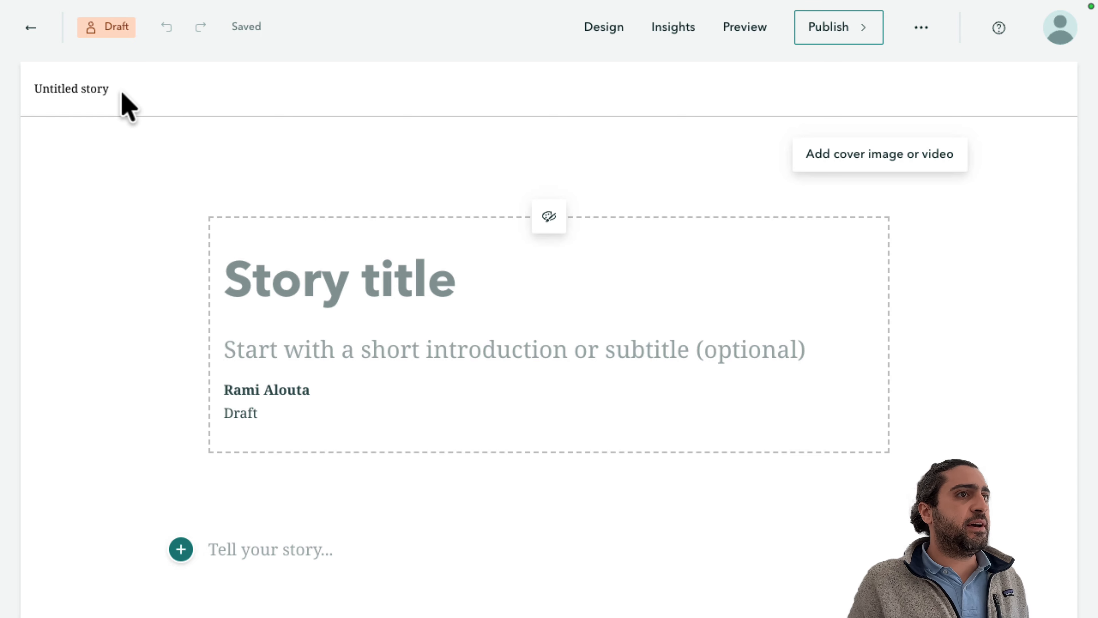
left_click(290, 286)
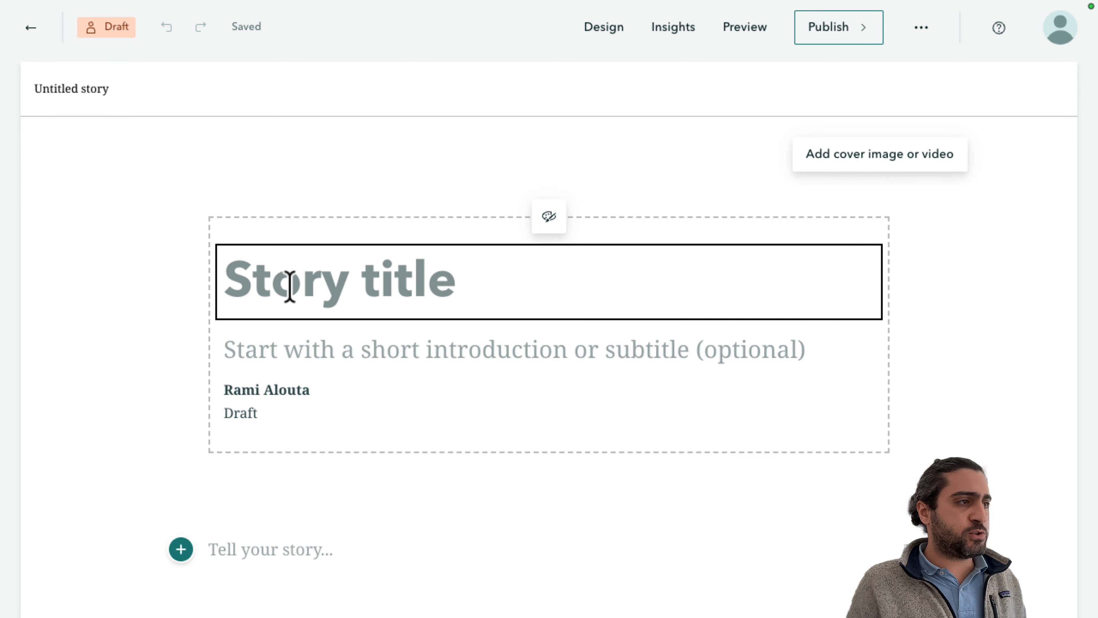
type("Demo Sto")
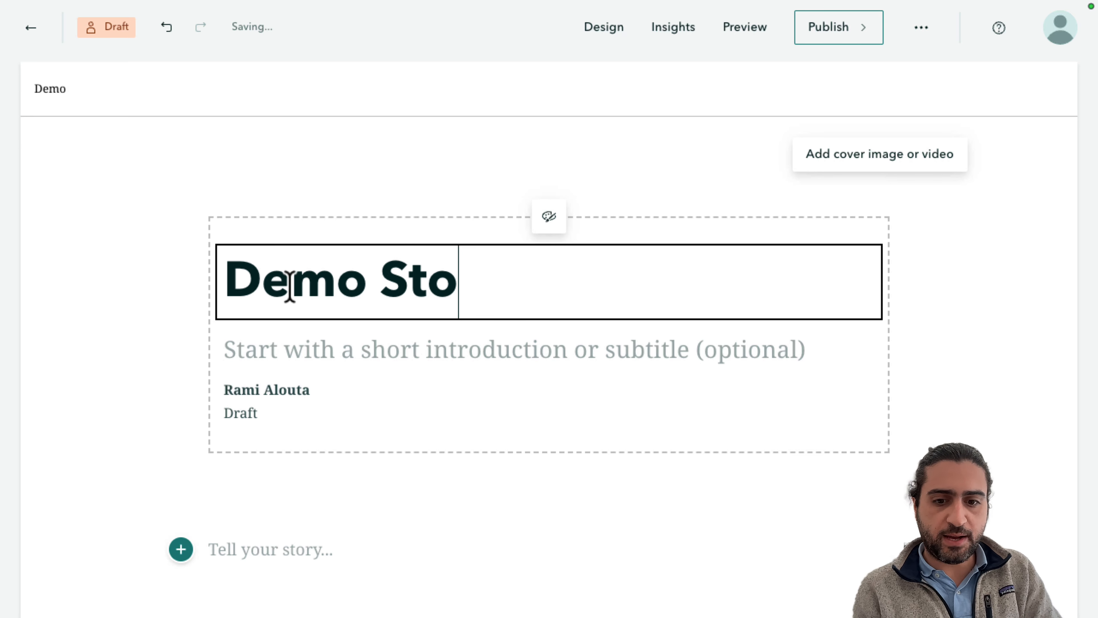
type("rymap")
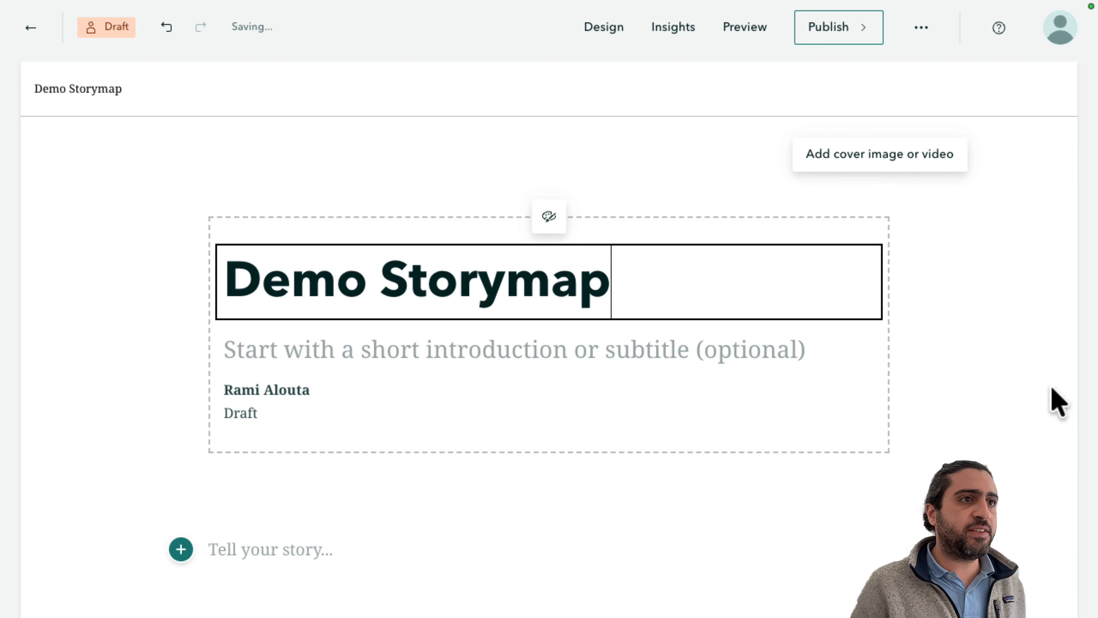
Open the story's design settings, browse your themes, and apply the Historic Monuments Heritage theme.
left_click(1049, 401)
scroll(1049, 400, "down", 10)
scroll(1051, 401, "up", 15)
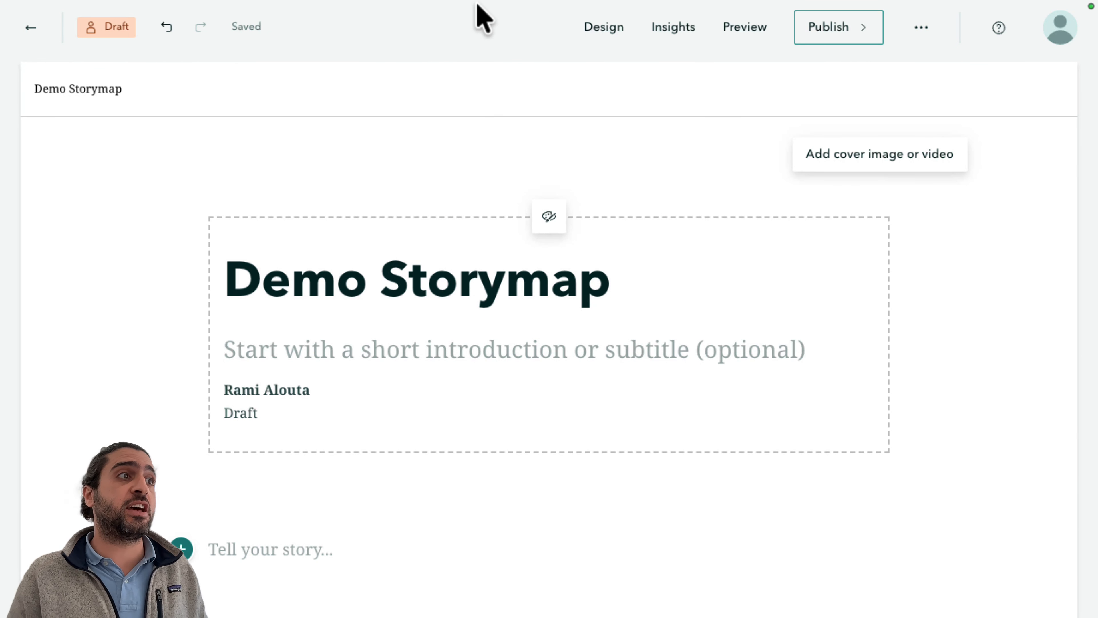
left_click(606, 31)
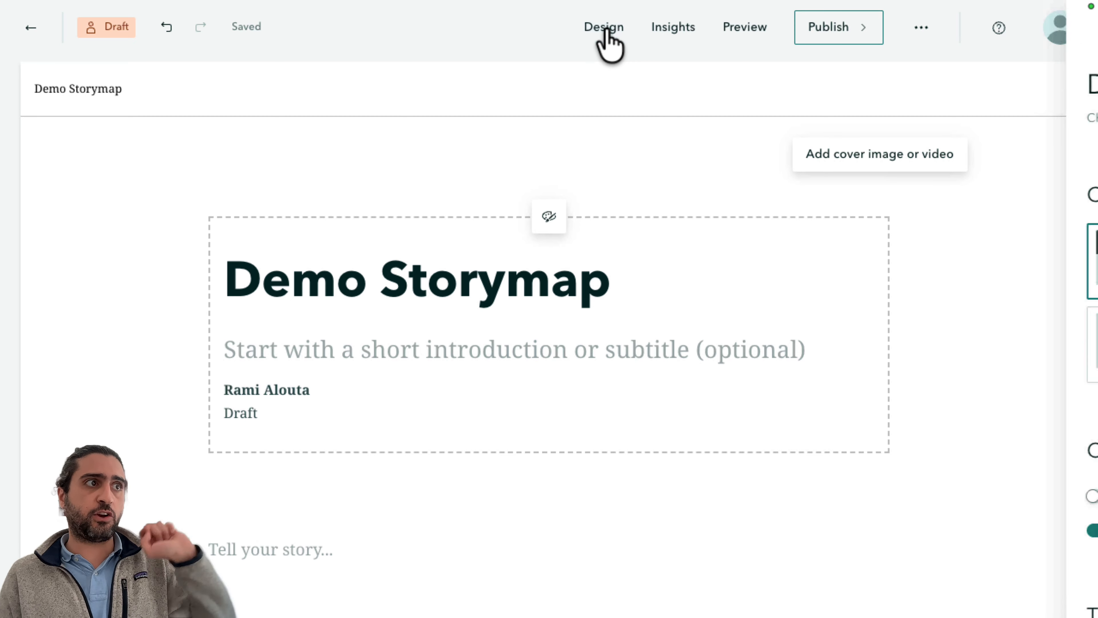
scroll(1020, 467, "down", 10)
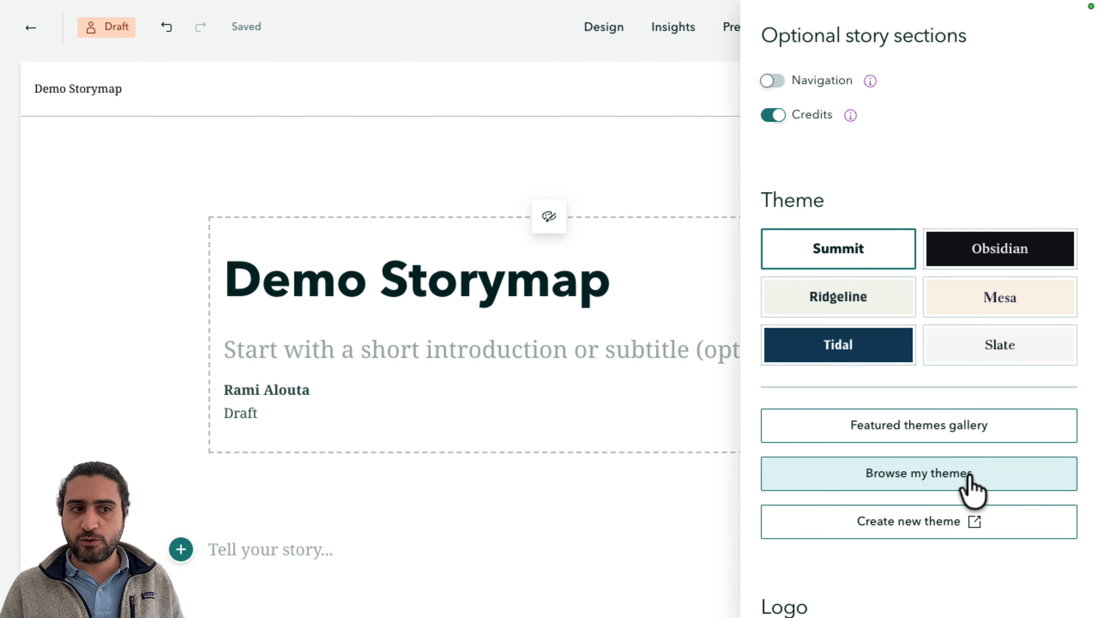
left_click(971, 480)
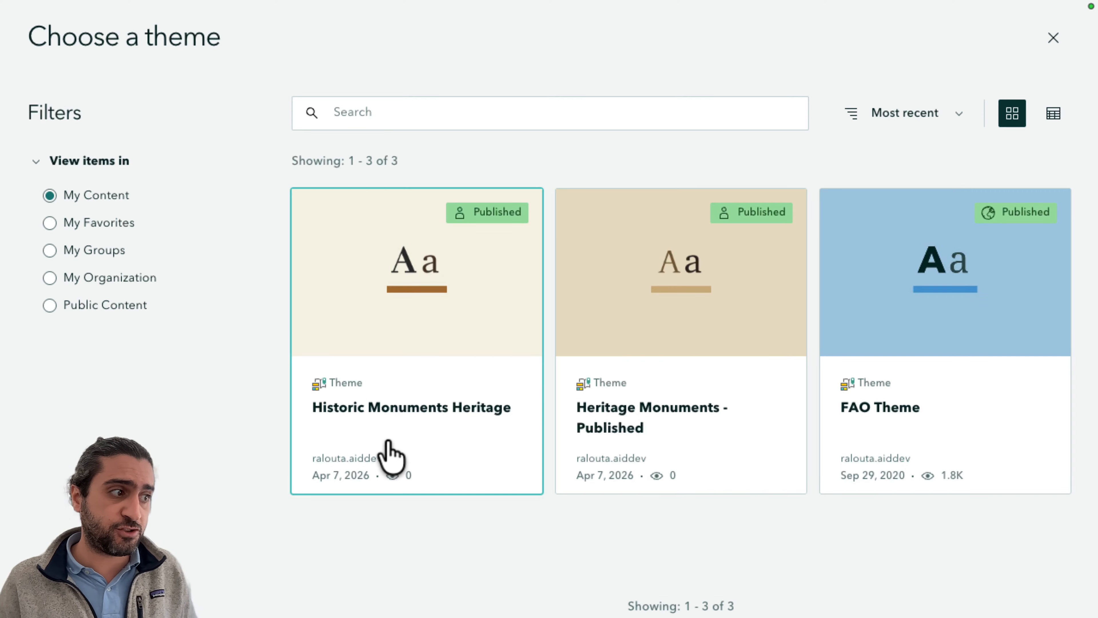
left_click(391, 458)
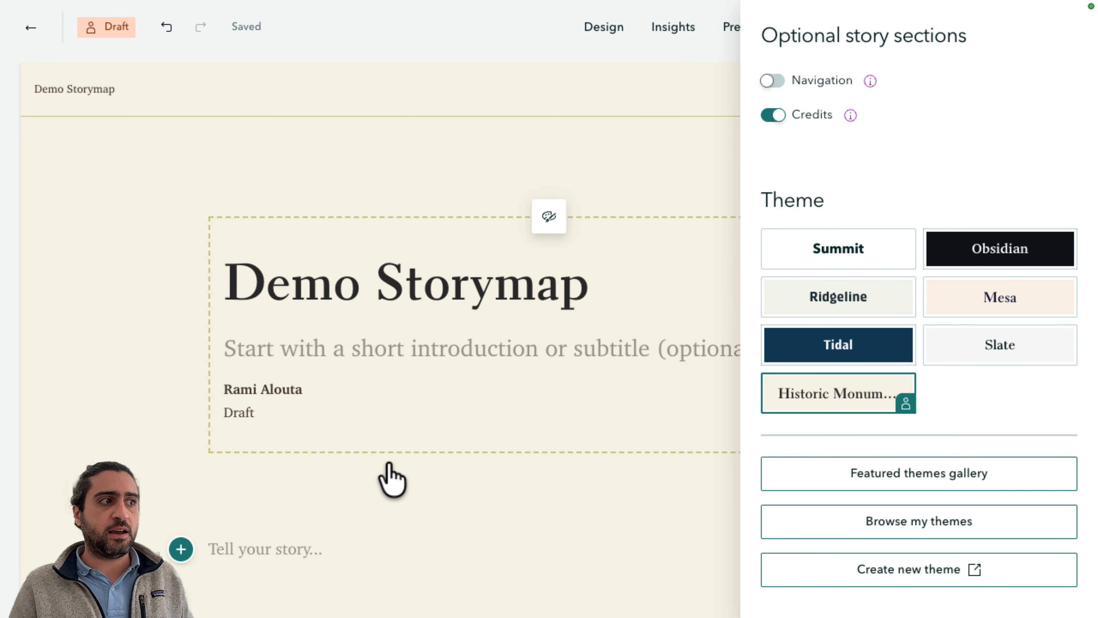
Add a Button block to the story body.
scroll(436, 397, "down", 5)
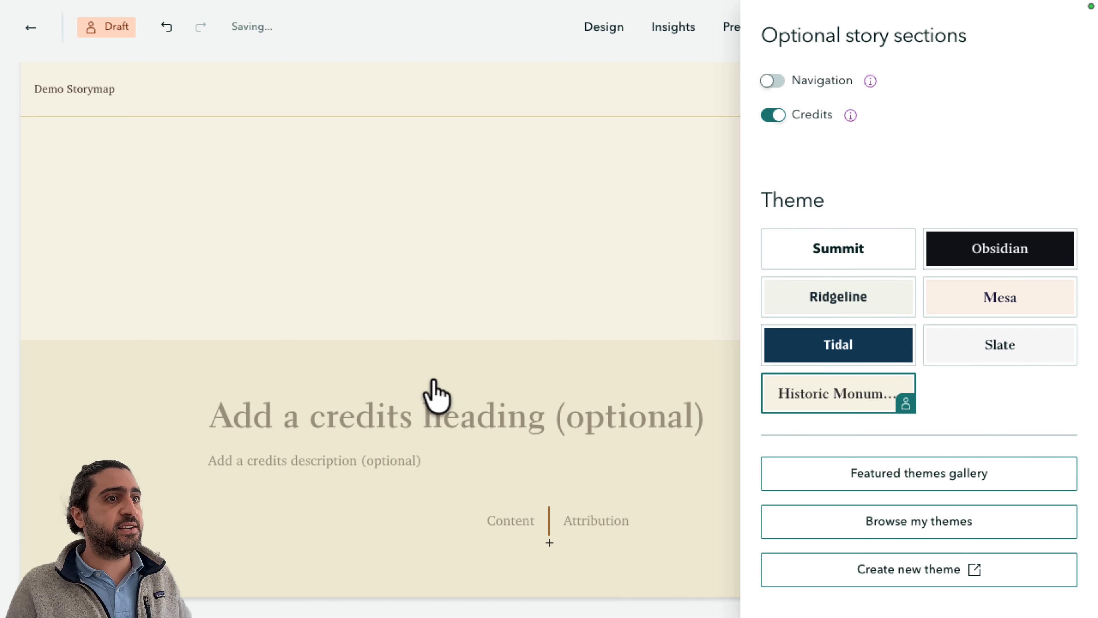
scroll(436, 397, "up", 5)
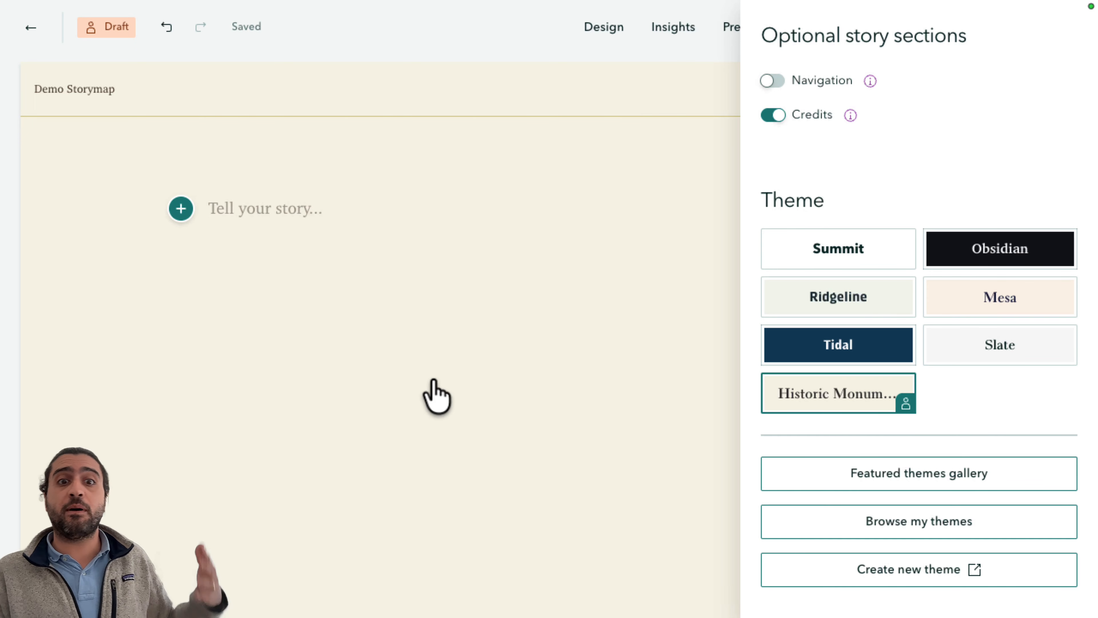
left_click(180, 210)
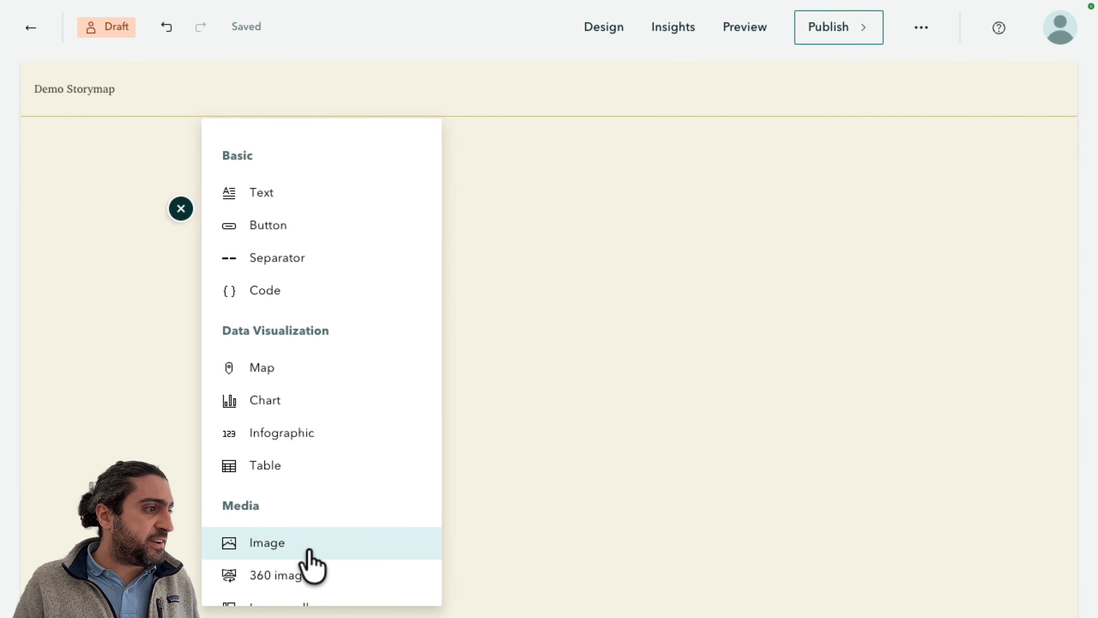
scroll(312, 565, "down", 4)
scroll(312, 563, "down", 4)
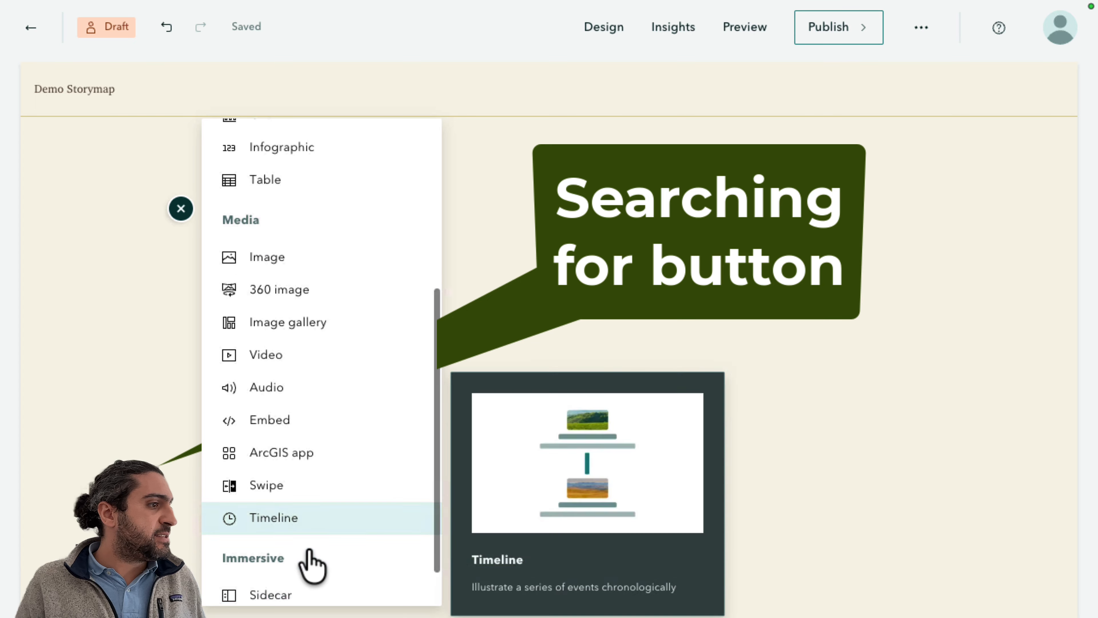
scroll(313, 565, "up", 2)
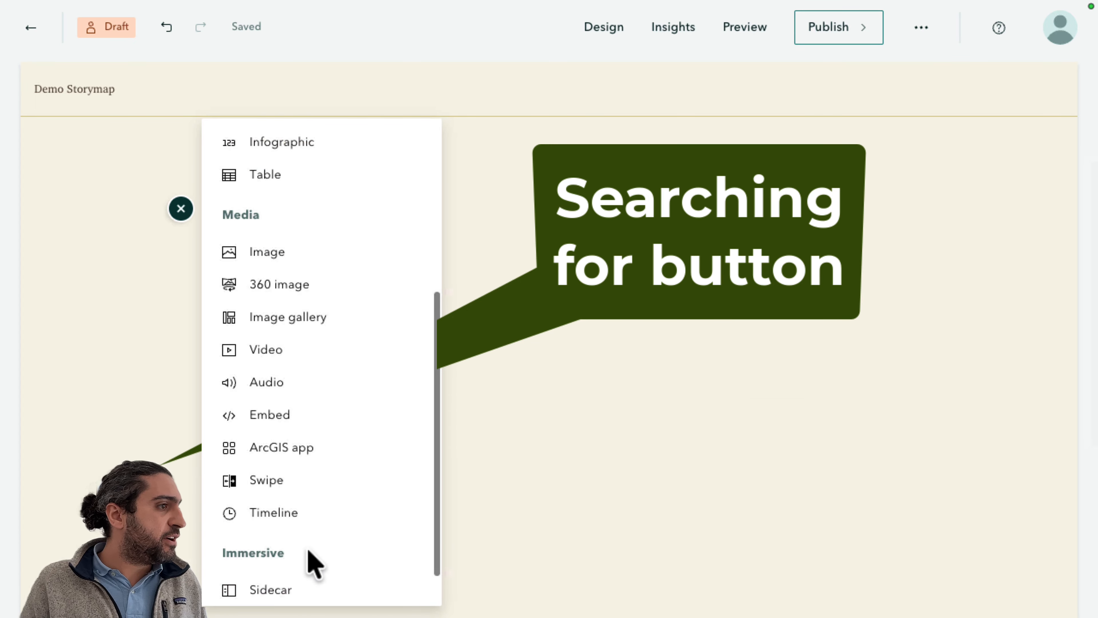
scroll(312, 564, "up", 3)
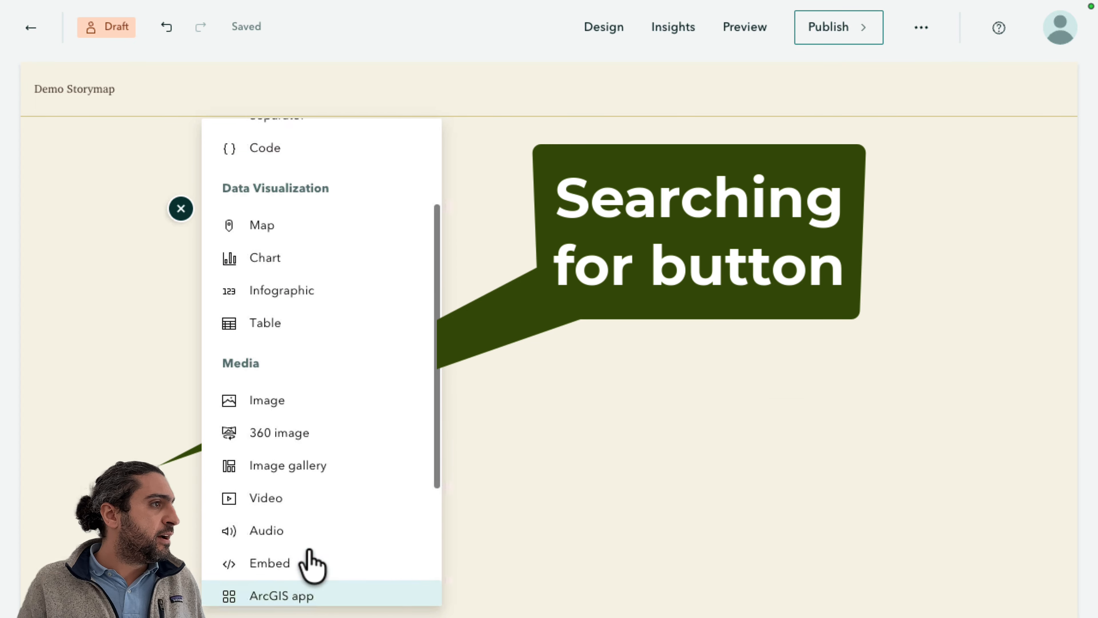
scroll(318, 372, "up", 3)
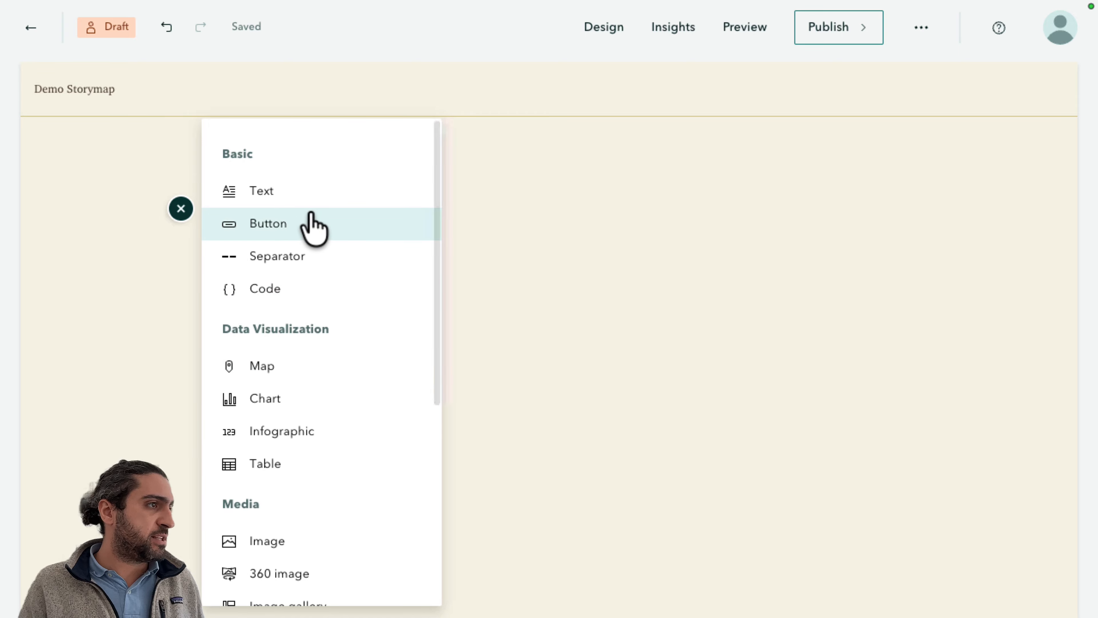
left_click(314, 223)
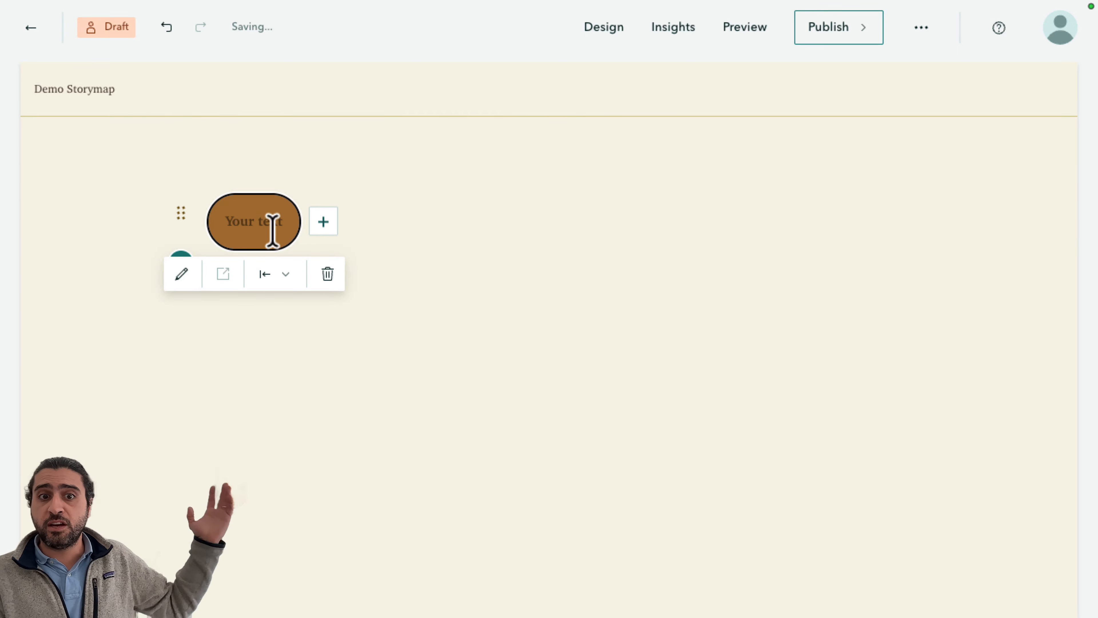
Add a map block, search your content for historic, and choose the Historic Monuments of Utrecht web map.
left_click(396, 243)
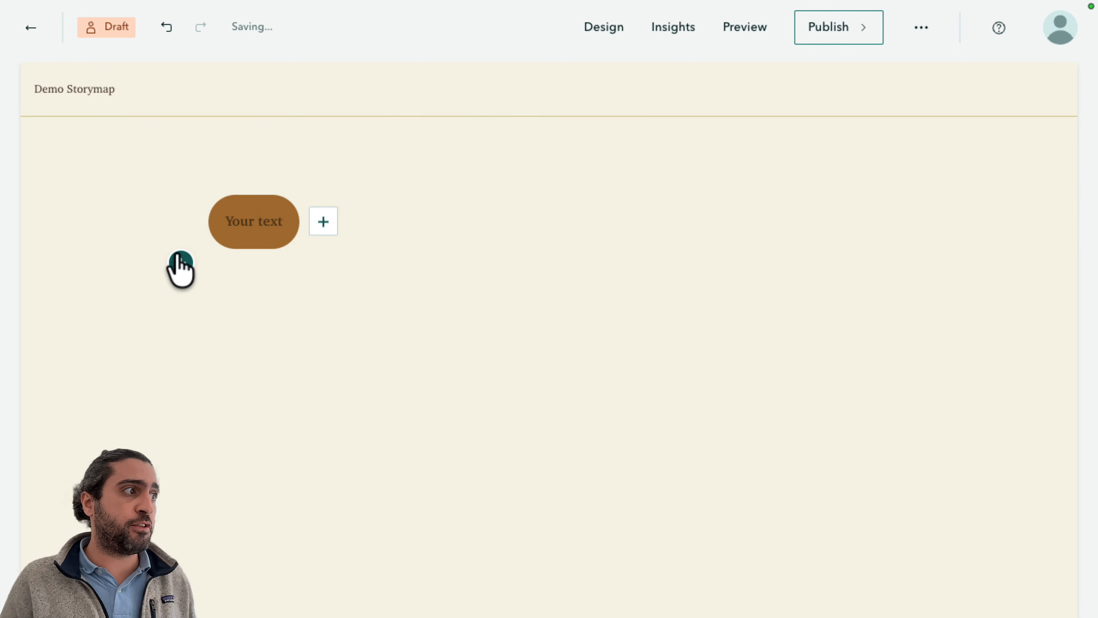
left_click(181, 263)
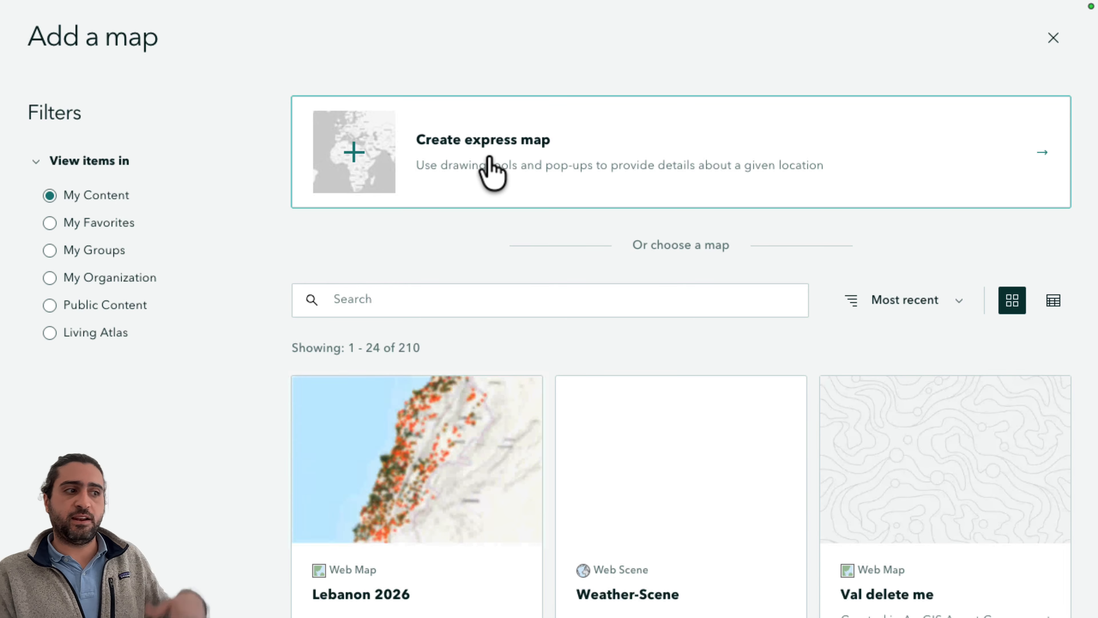
left_click(412, 301)
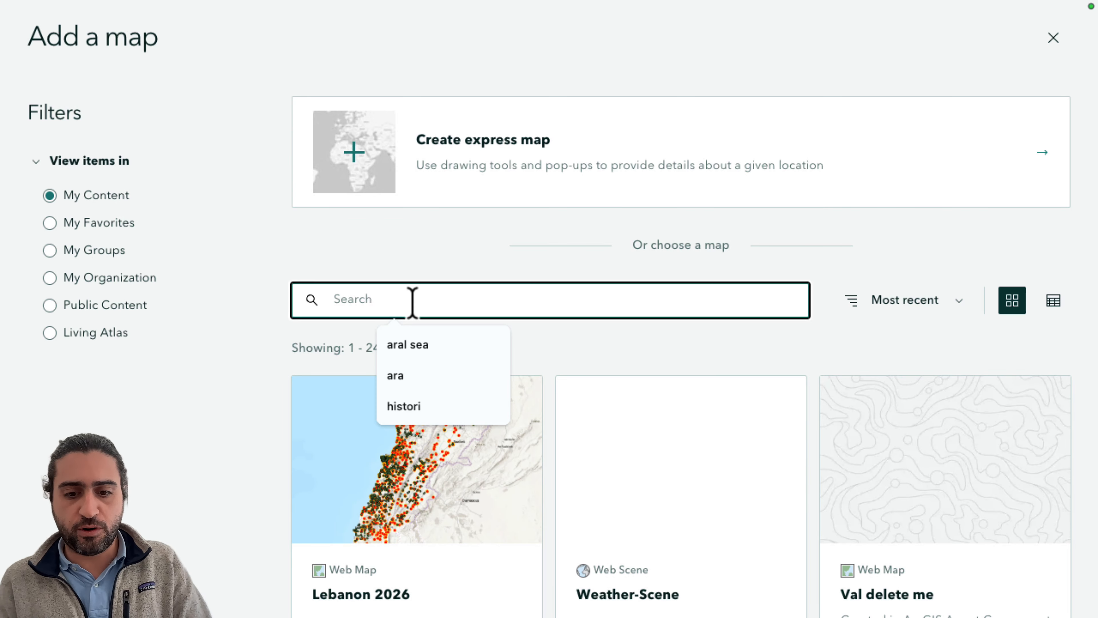
type("histori")
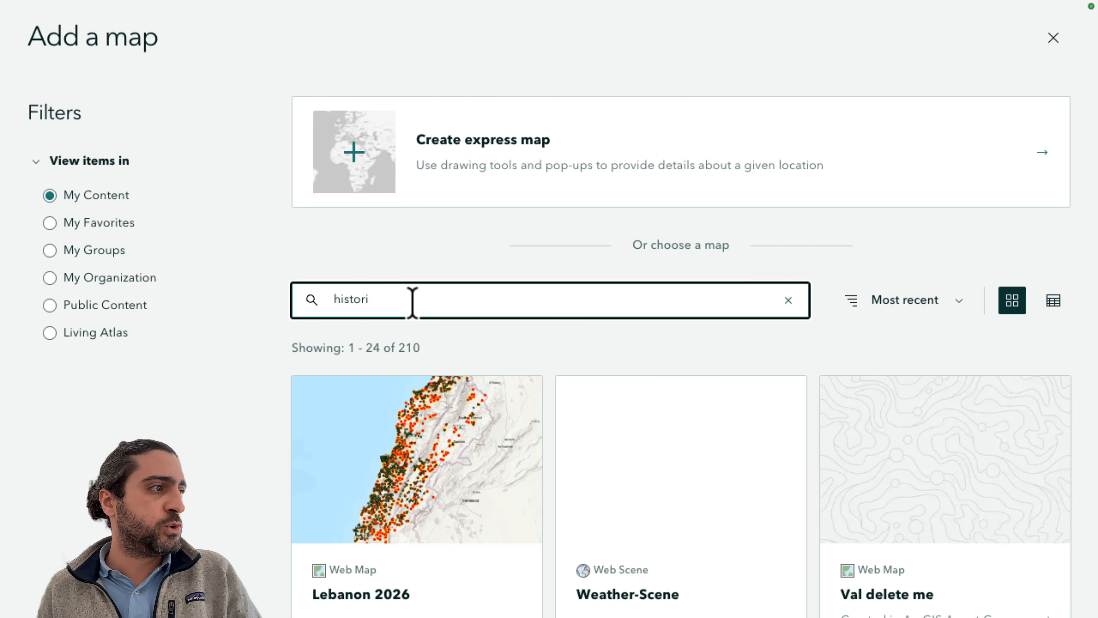
type("c")
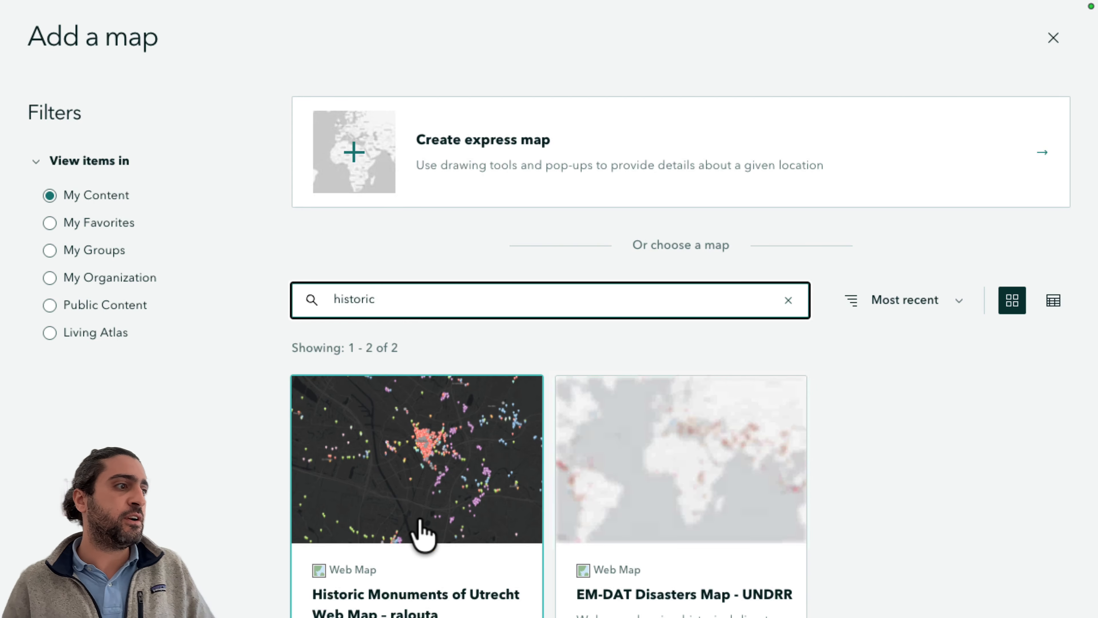
scroll(421, 530, "down", 3)
left_click(448, 443)
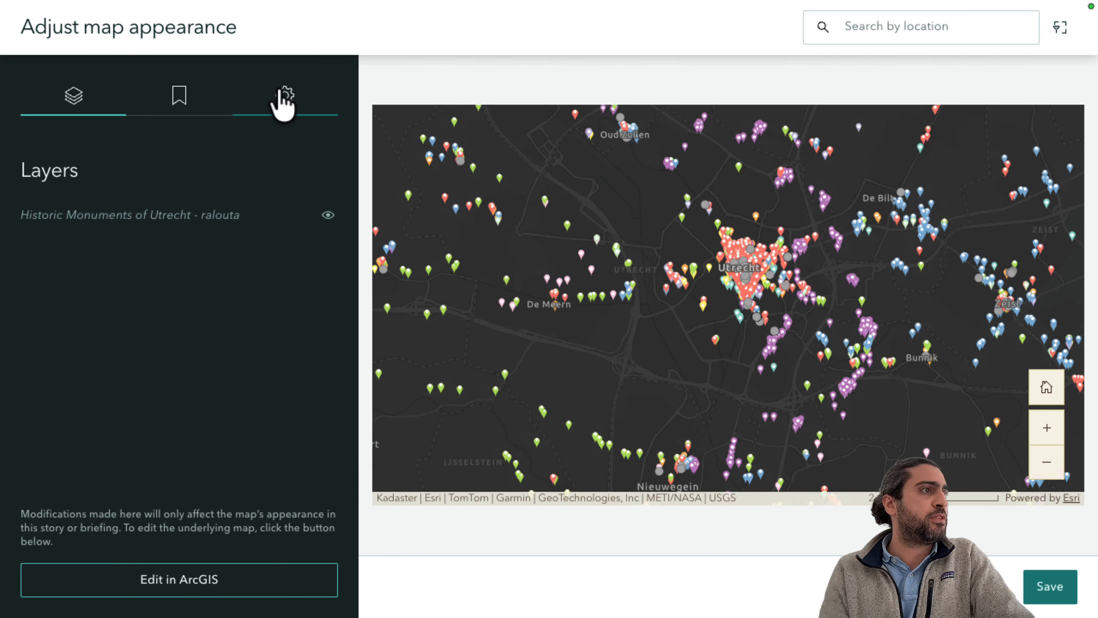
Open the map configuration settings and save the map into the story.
left_click(283, 94)
scroll(237, 326, "down", 2)
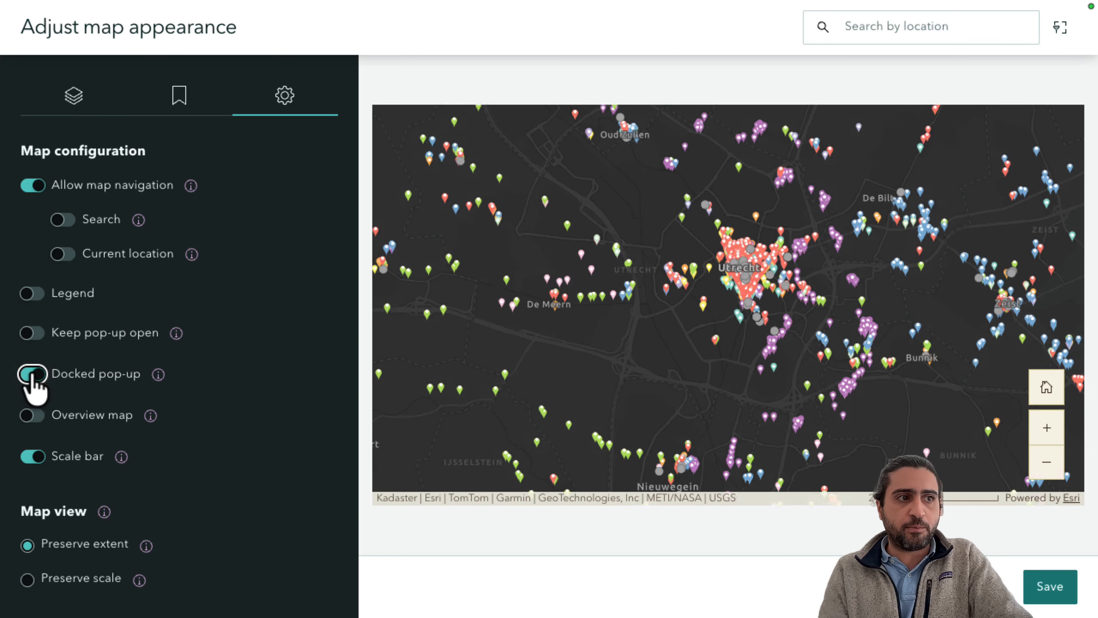
left_click(1051, 588)
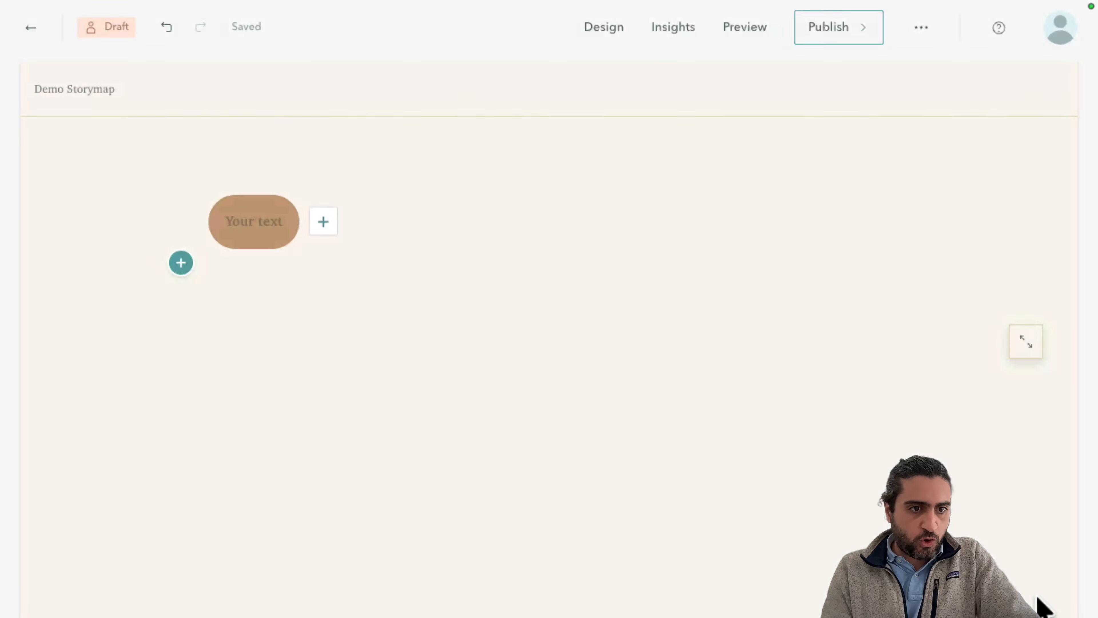